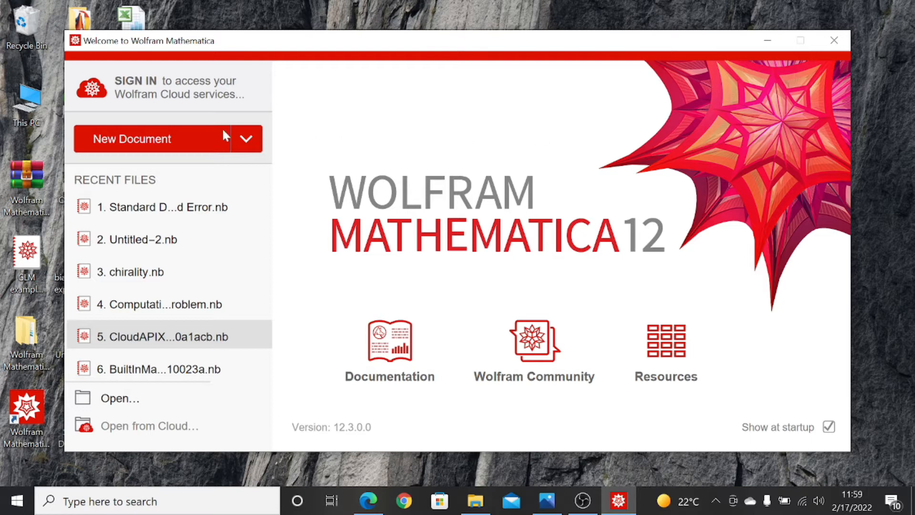
# Step: Create a new notebook in a maximized window and evaluate Data = {4, 5, 7, 12, 14, 50, 60}
pyautogui.click(134, 141)
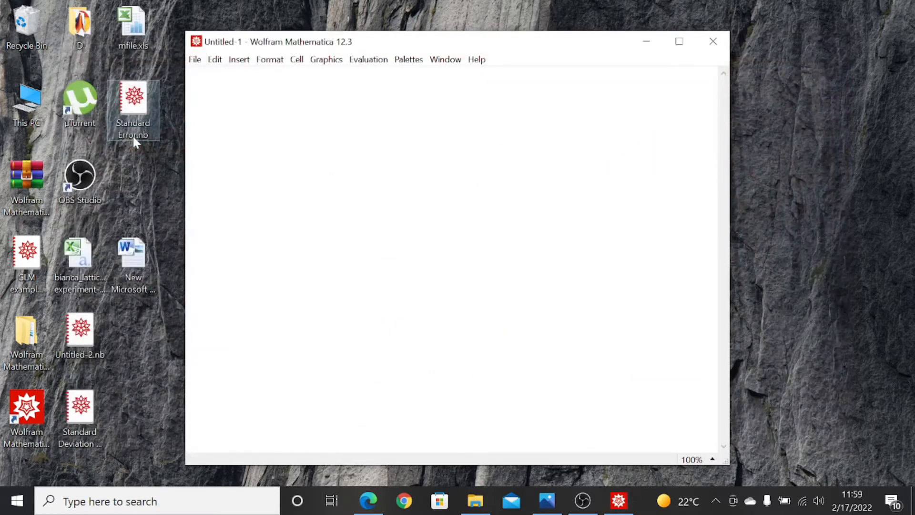
pyautogui.click(679, 41)
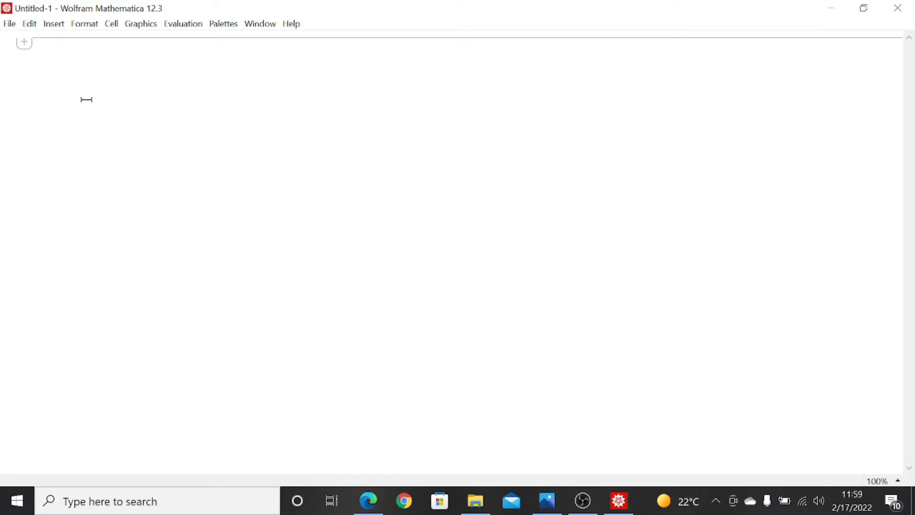
pyautogui.write('Data')
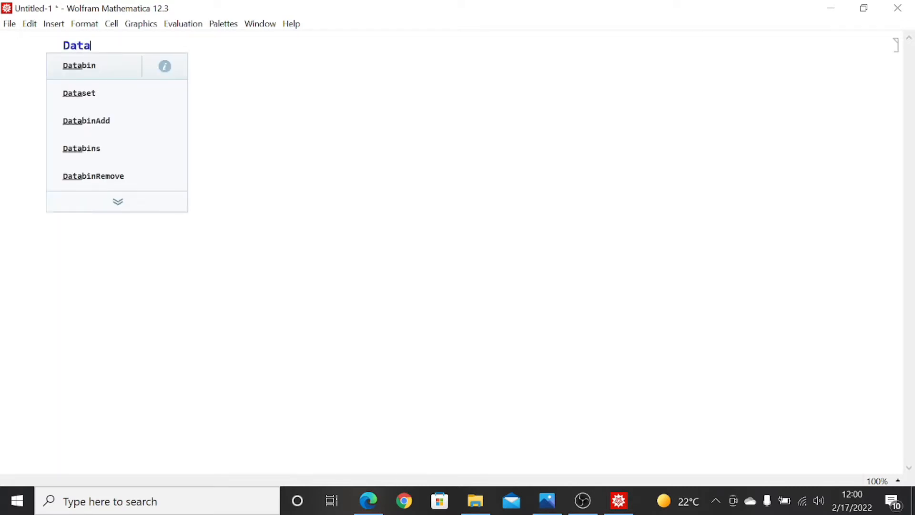
pyautogui.write(' = {')
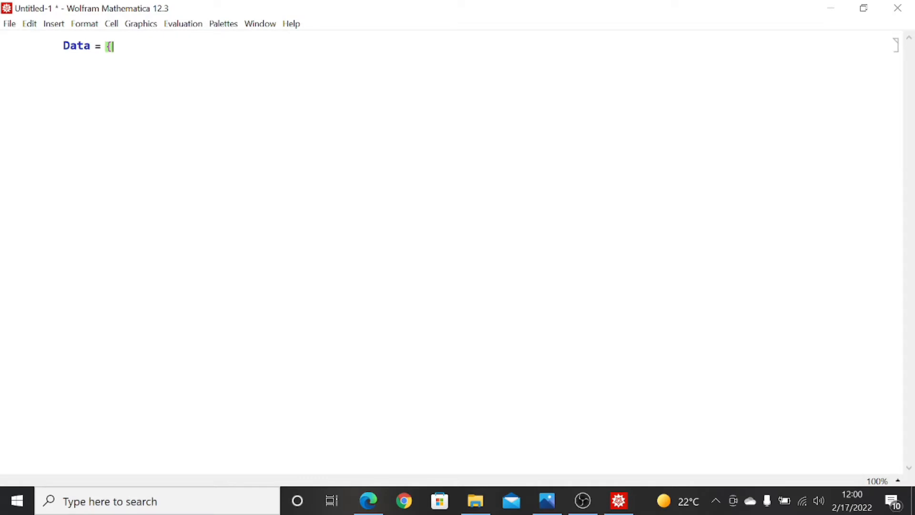
pyautogui.write('4, 5, 7, 12, 14,')
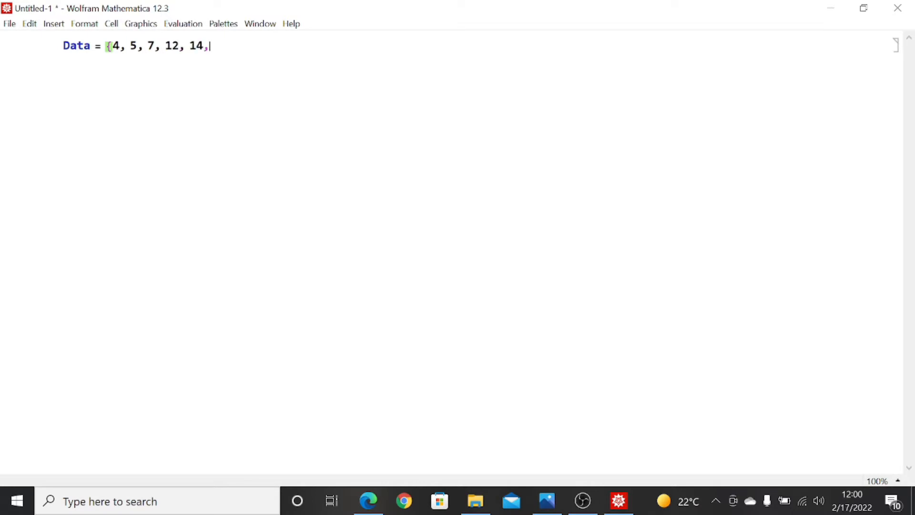
pyautogui.write(' 50, 60}')
pyautogui.hotkey('shift', 'Return')
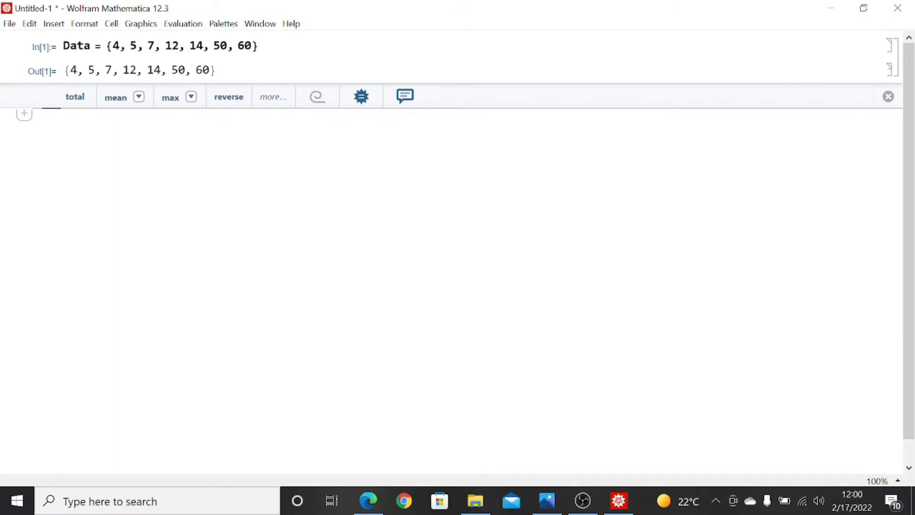
# Step: Evaluate Variance[Data] and convert the resulting fraction to its numerical value
pyautogui.write('Vari')
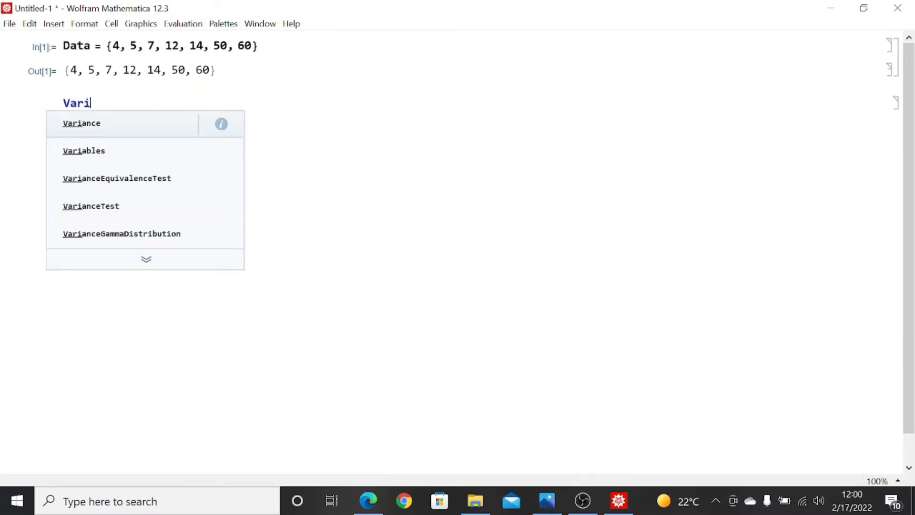
pyautogui.click(91, 130)
pyautogui.write('[Data]')
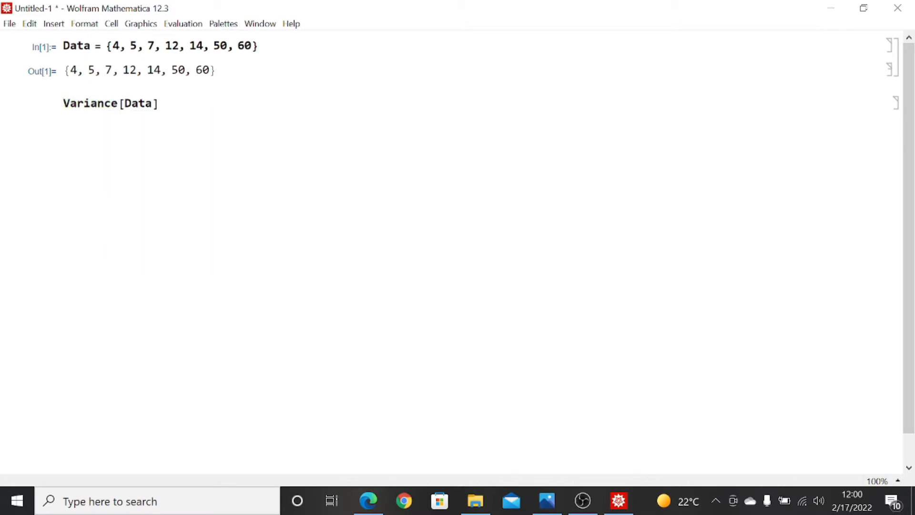
pyautogui.hotkey('shift', 'Return')
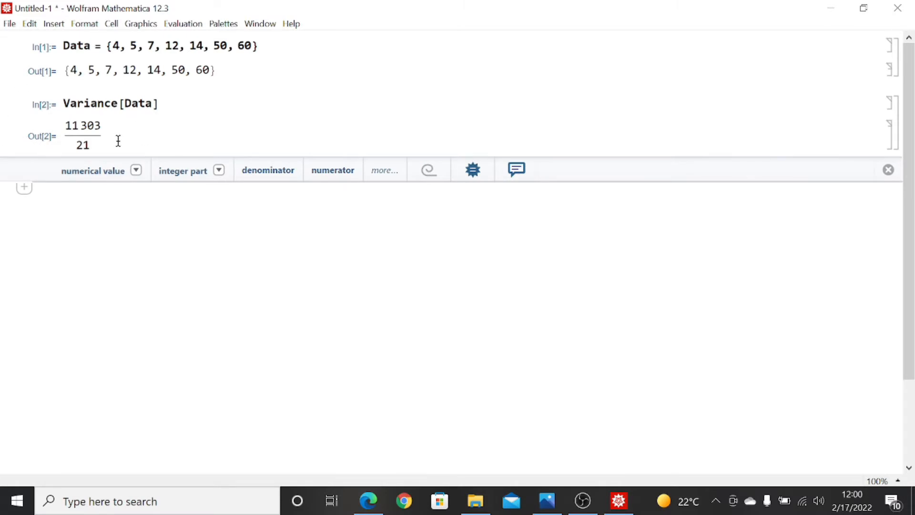
pyautogui.click(95, 173)
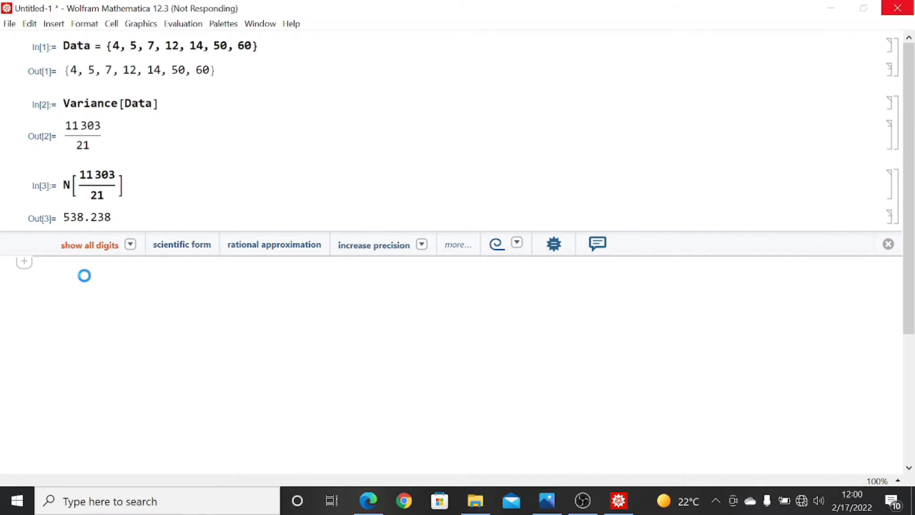
# Step: Compute the decimal variance directly by evaluating N[Variance[Data]] in a new cell
pyautogui.write('N')
pyautogui.click(85, 250)
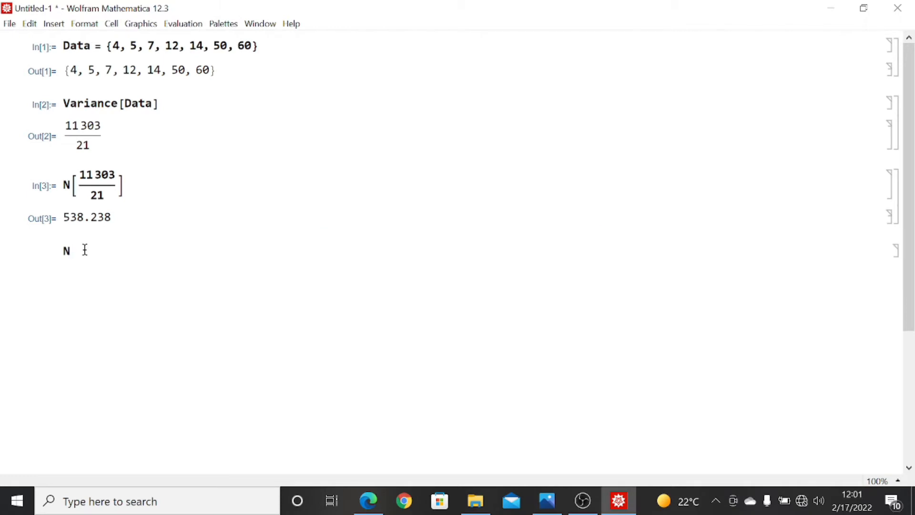
pyautogui.write('[VA')
pyautogui.press('BackSpace')
pyautogui.write('ari')
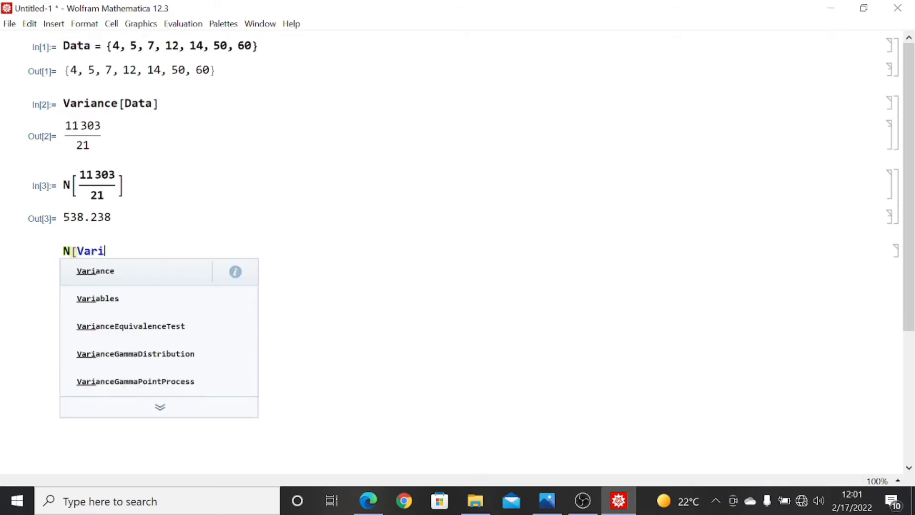
pyautogui.click(86, 274)
pyautogui.write('[Data]]')
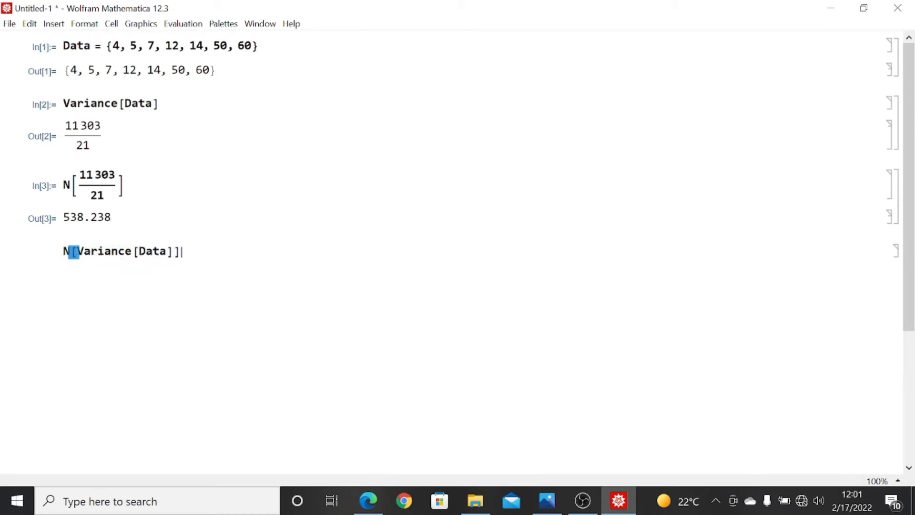
pyautogui.hotkey('shift', 'Return')
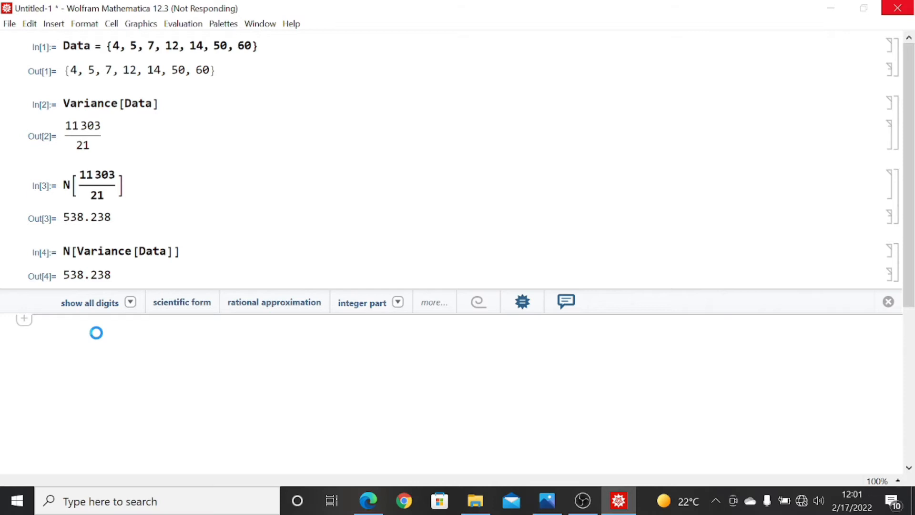
# Step: Evaluate Mean[Data] in a new cell below the variance calculations
pyautogui.write('Mean')
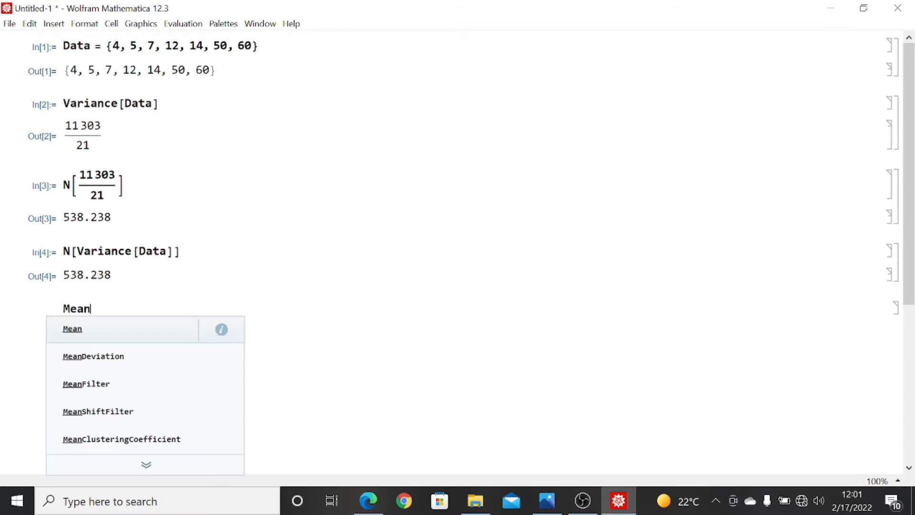
pyautogui.write('[')
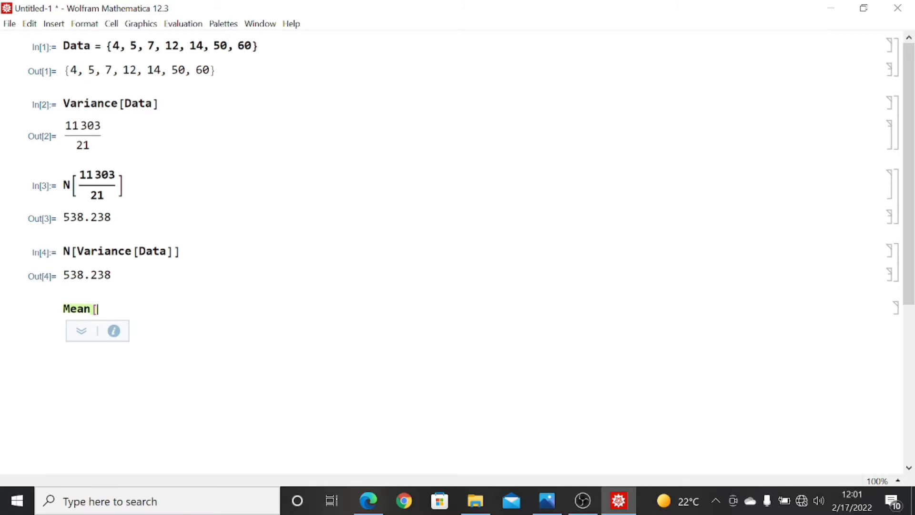
pyautogui.write('Data')
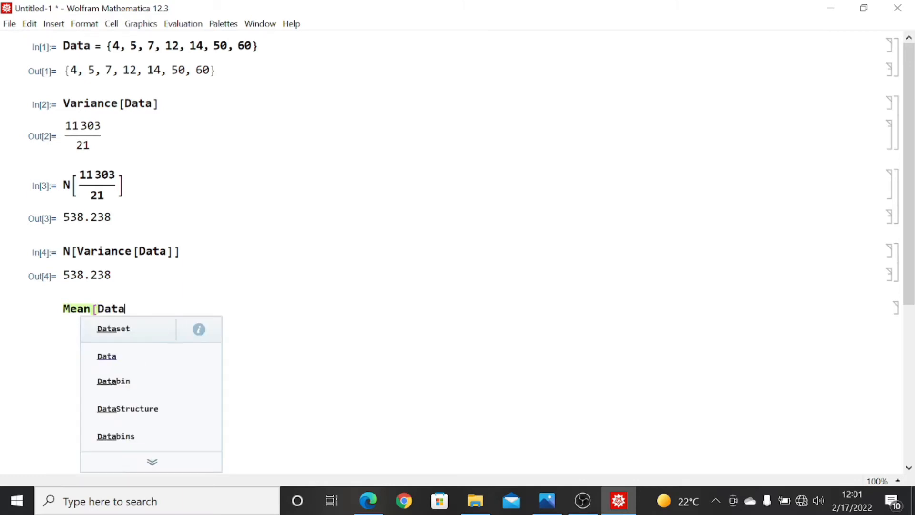
pyautogui.write(']')
pyautogui.hotkey('shift', 'Return')
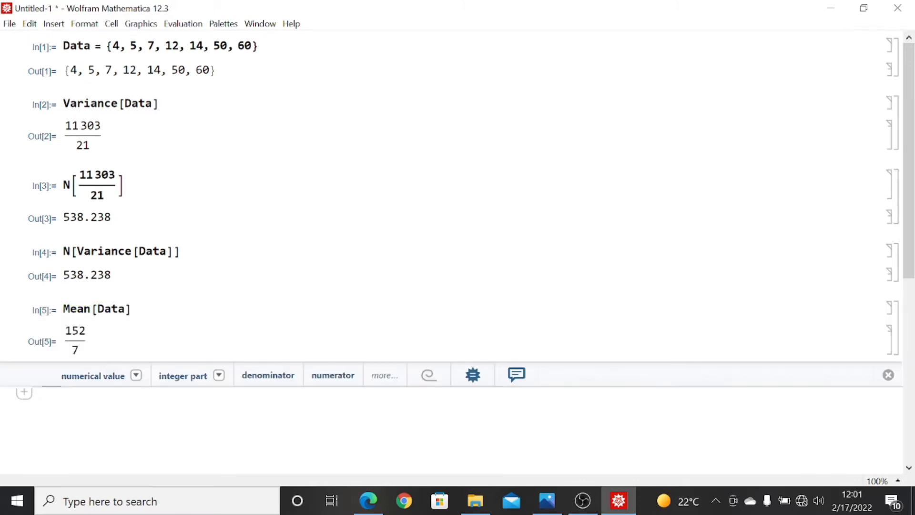
# Step: Wrap the mean expression in N so it reads N[Mean[Data]], and evaluate it again
pyautogui.click(59, 309)
pyautogui.write('N[')
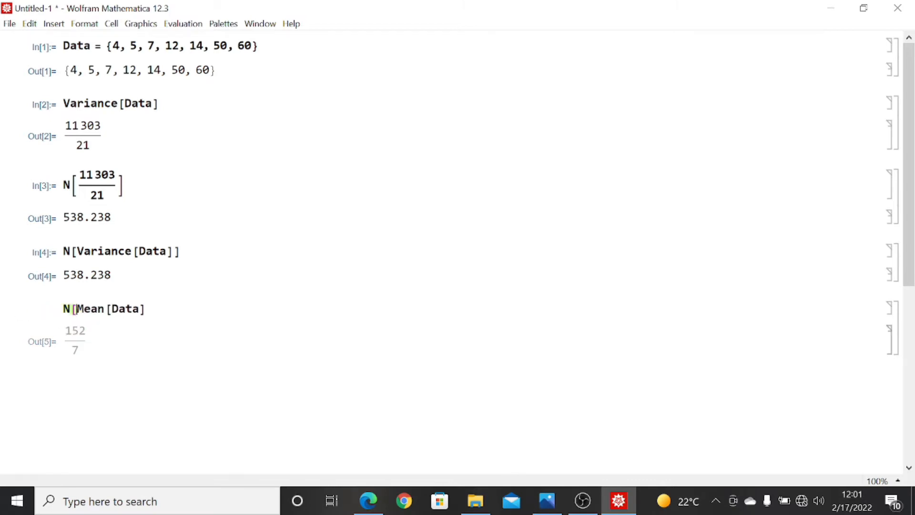
pyautogui.click(147, 309)
pyautogui.write(']')
pyautogui.hotkey('shift', 'Return')
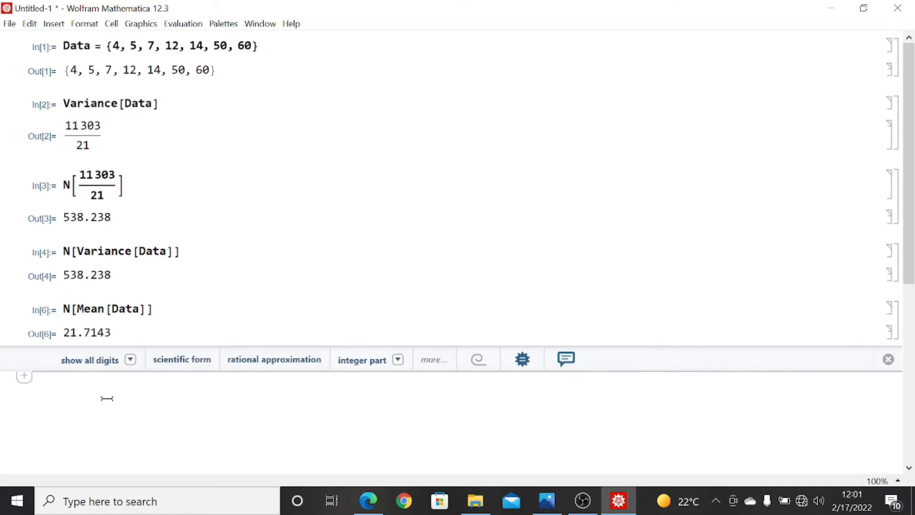
# Step: Evaluate N[StandardDeviation[Data]] in a new cell to get the decimal standard deviation
pyautogui.write('N[')
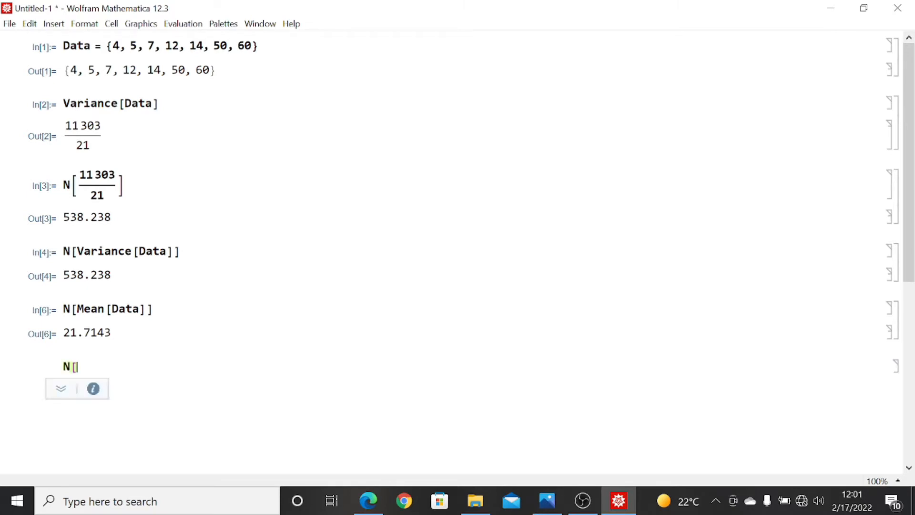
pyautogui.write('Sta')
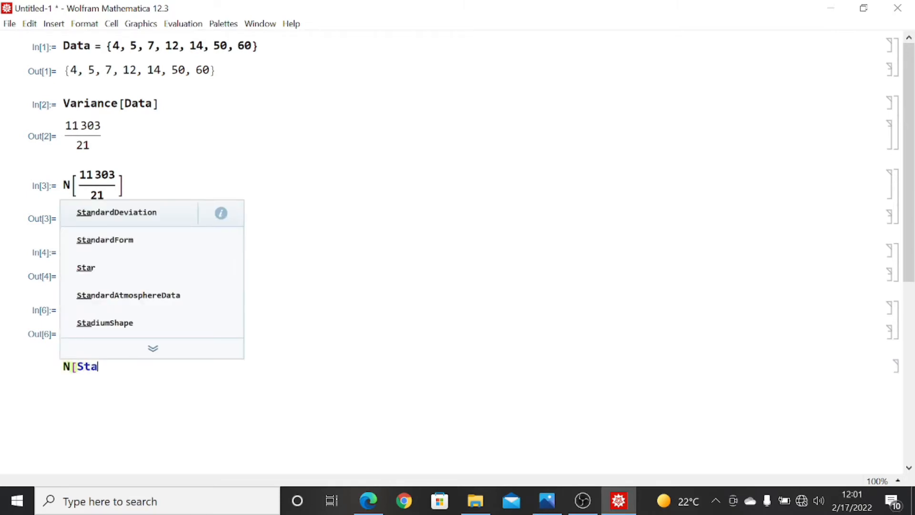
pyautogui.write('n')
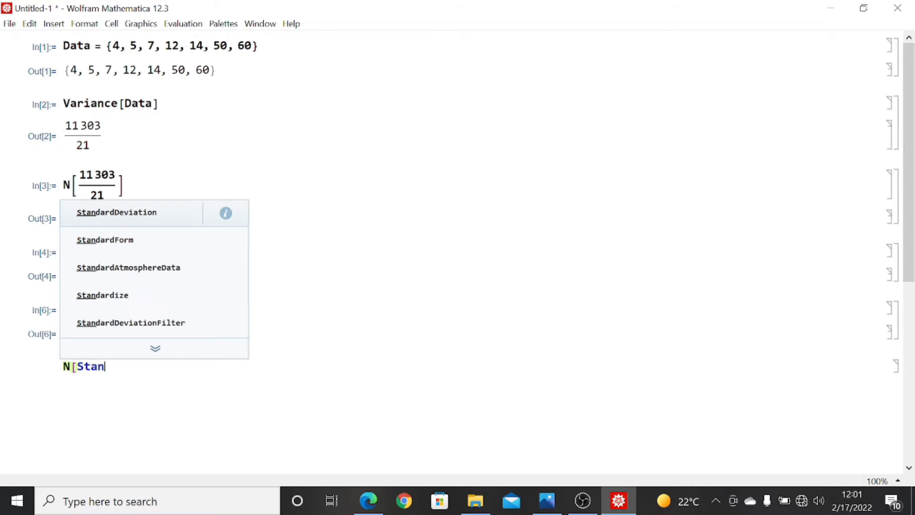
pyautogui.click(148, 216)
pyautogui.write('[')
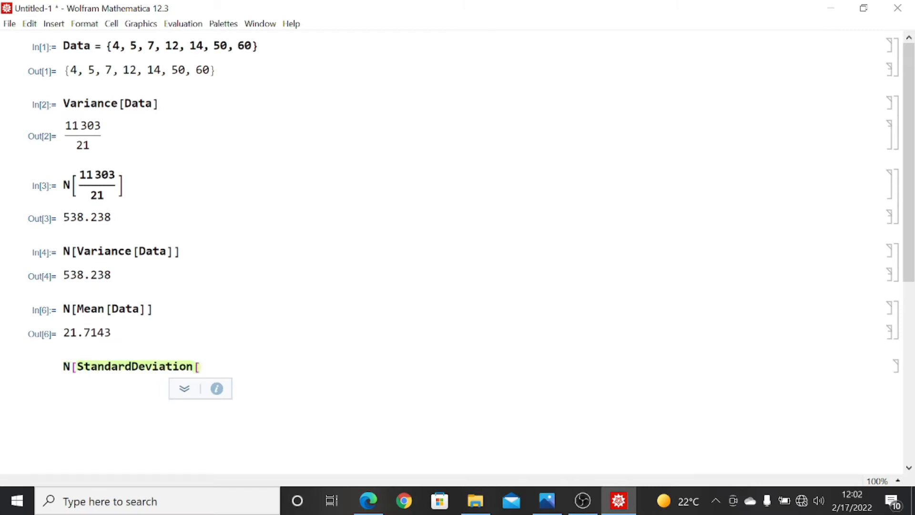
pyautogui.write('Data]]')
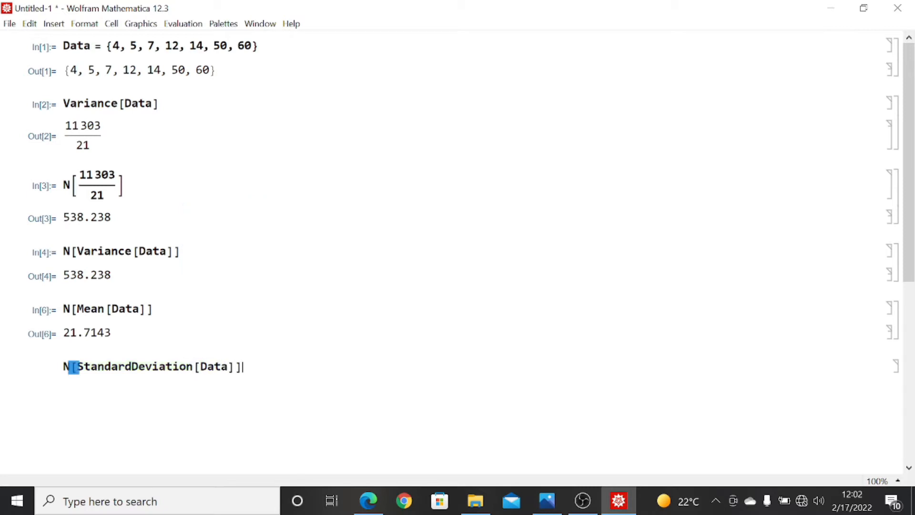
pyautogui.hotkey('shift', 'Return')
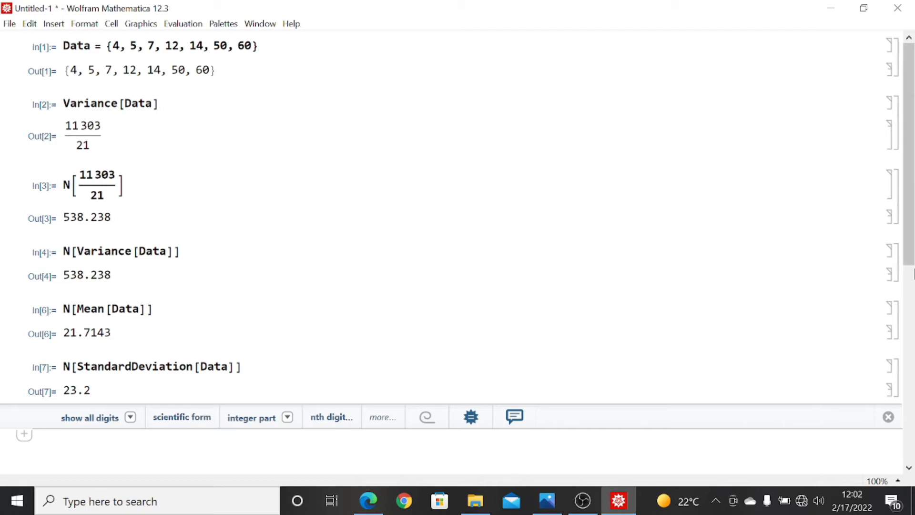
# Step: Square the standard deviation output by evaluating % raised to the power 2
pyautogui.scroll(-3, 913, 213)
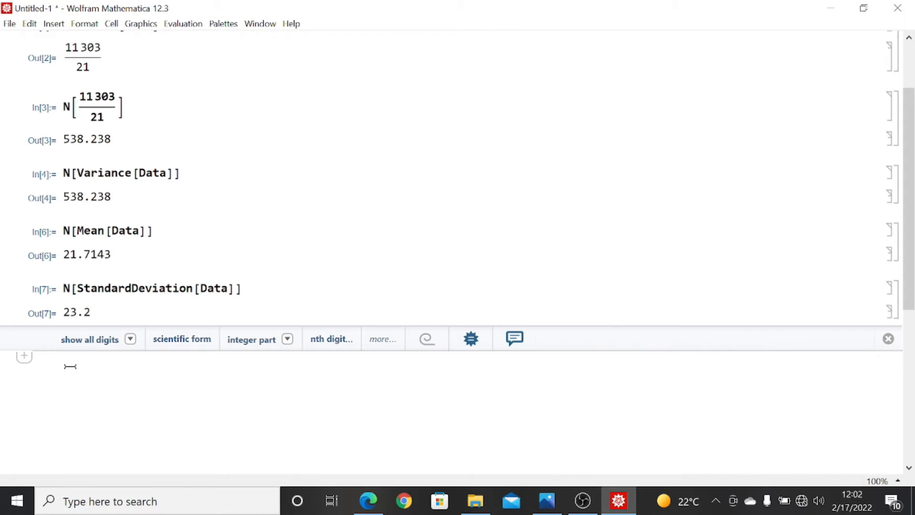
pyautogui.write('%')
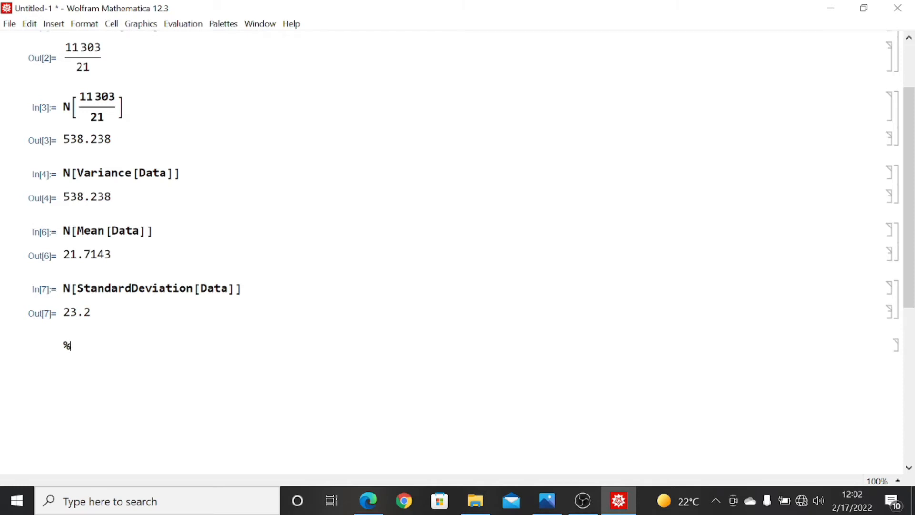
pyautogui.hotkey('ctrl', '6')
pyautogui.write('2')
pyautogui.hotkey('shift', 'Return')
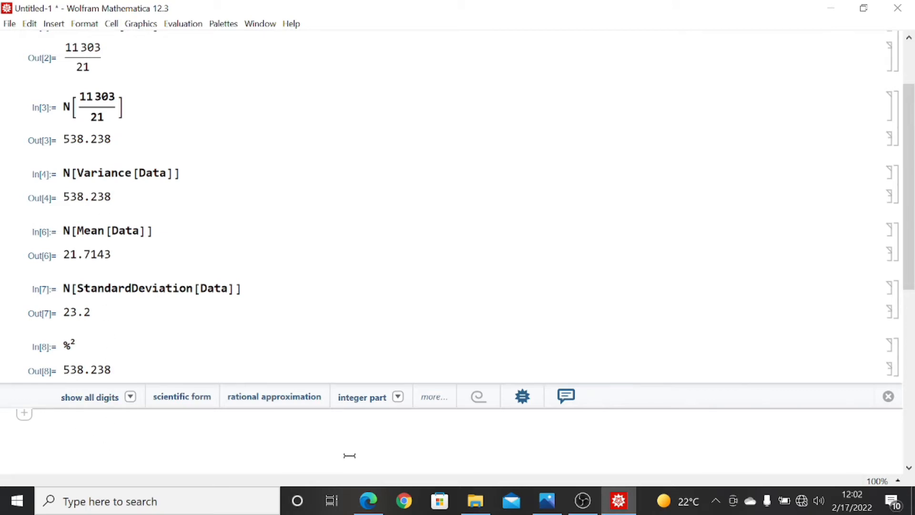
# Step: Enter a Data1 definition in a new cell with sublists {1, 2, 3, 4} and {2, 5, 6, 7}, followed by 12, 14, 15 and 20
pyautogui.scroll(3, 909, 182)
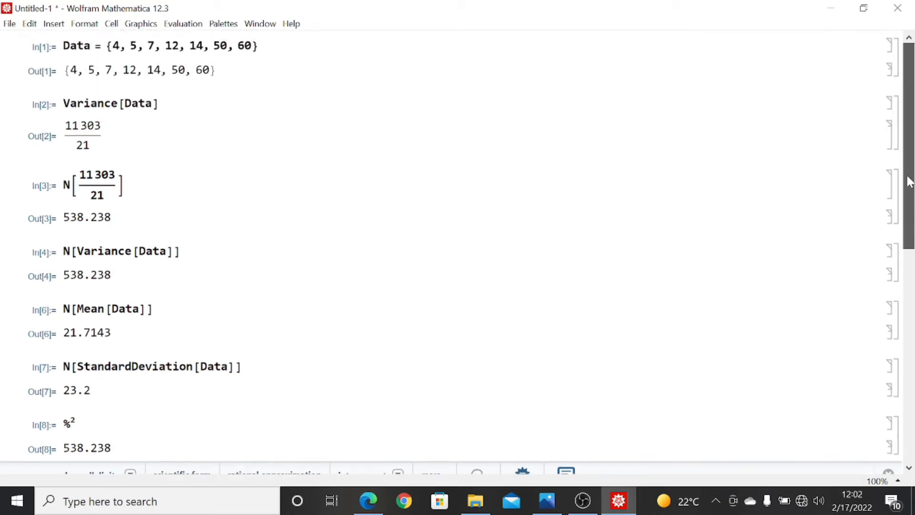
pyautogui.scroll(-3, 910, 186)
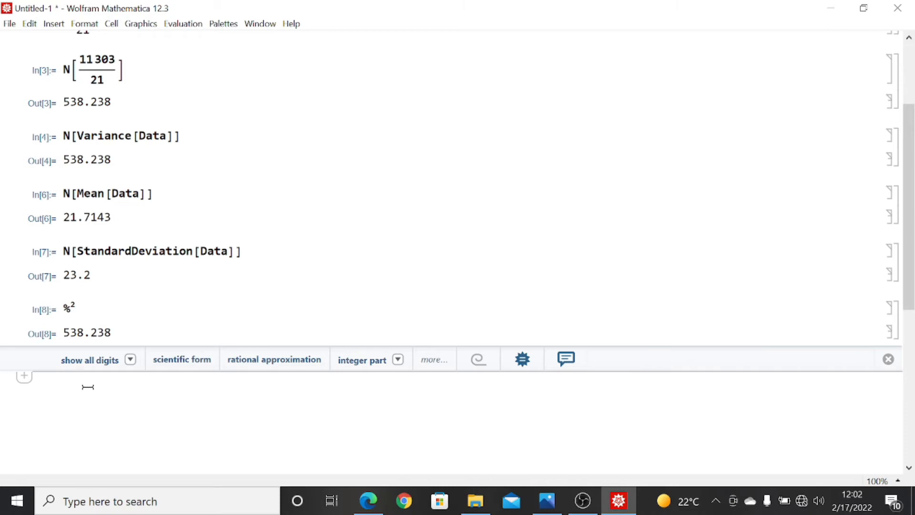
pyautogui.write('Da')
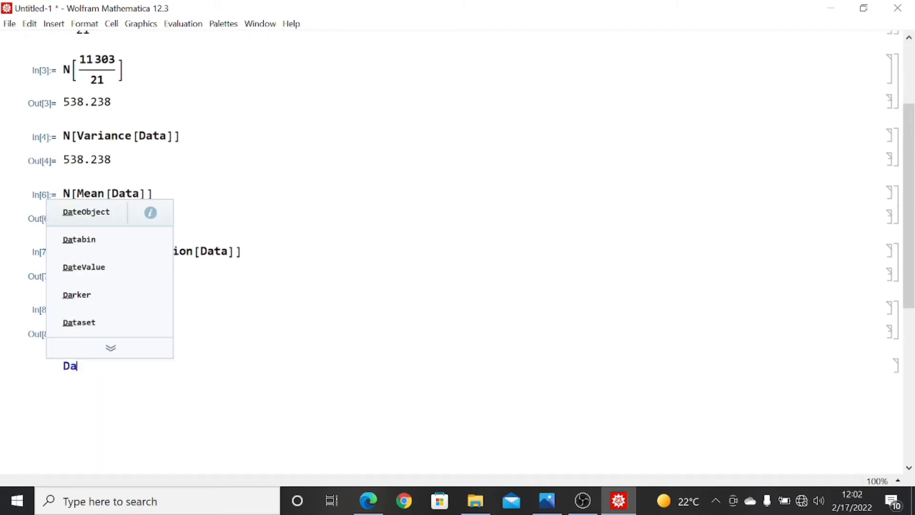
pyautogui.write('ta1 = {{')
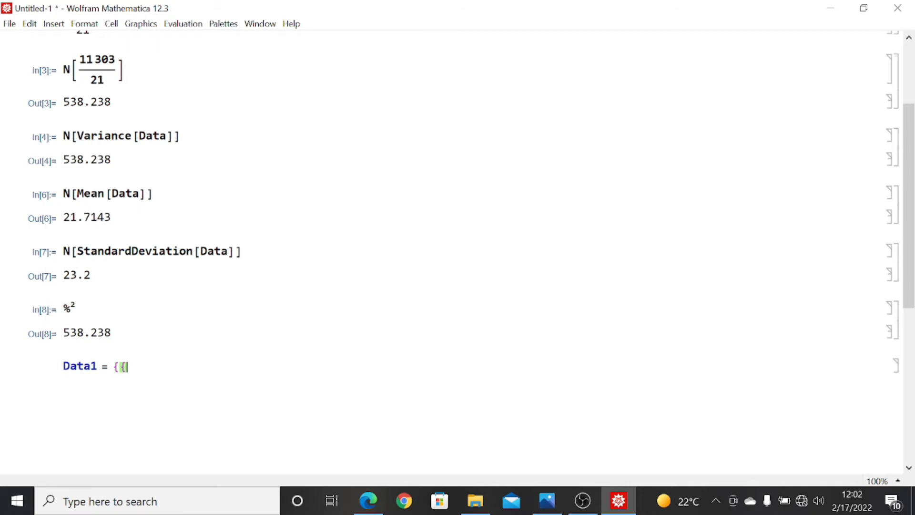
pyautogui.write('1, 2, 3, 4}, {2, 5, 6, 7')
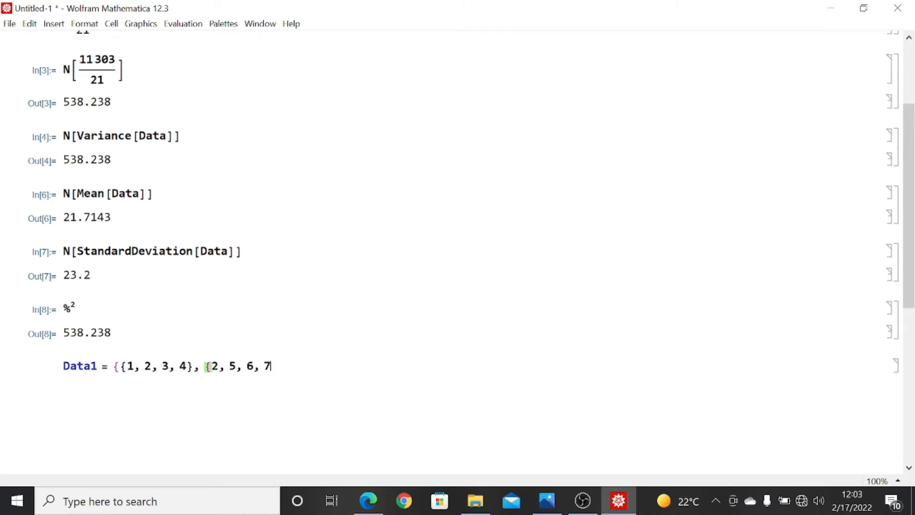
pyautogui.write('}}, 12, 14, 15')
pyautogui.write('20}')
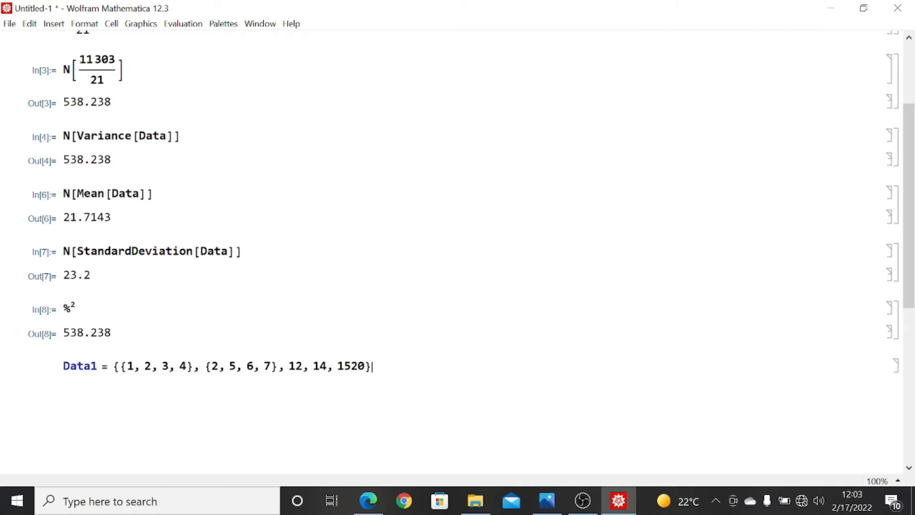
# Step: Separate 15 and 20 with a comma, enclose 12, 14, 15, 20 in braces as the third sublist, and evaluate Data1
pyautogui.click(353, 367)
pyautogui.write(',')
pyautogui.click(426, 367)
pyautogui.write('}')
pyautogui.click(289, 367)
pyautogui.write('{')
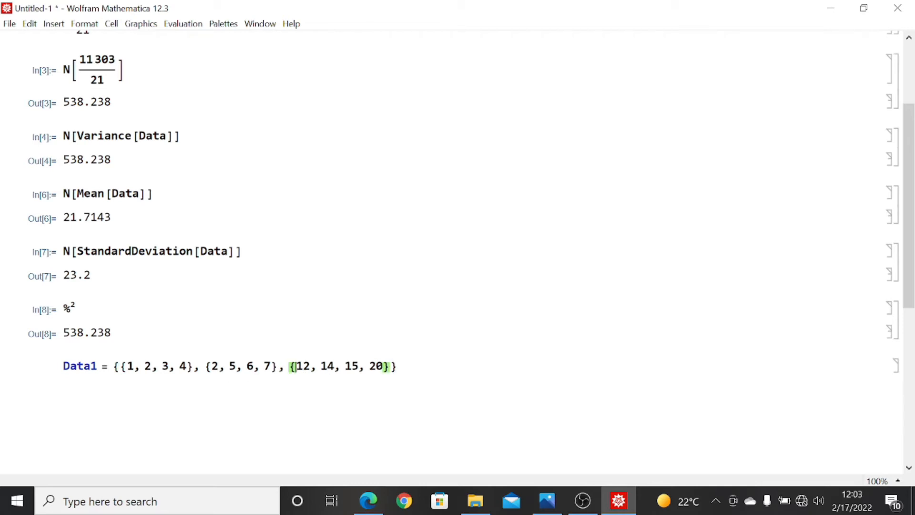
pyautogui.click(431, 365)
pyautogui.hotkey('shift', 'Return')
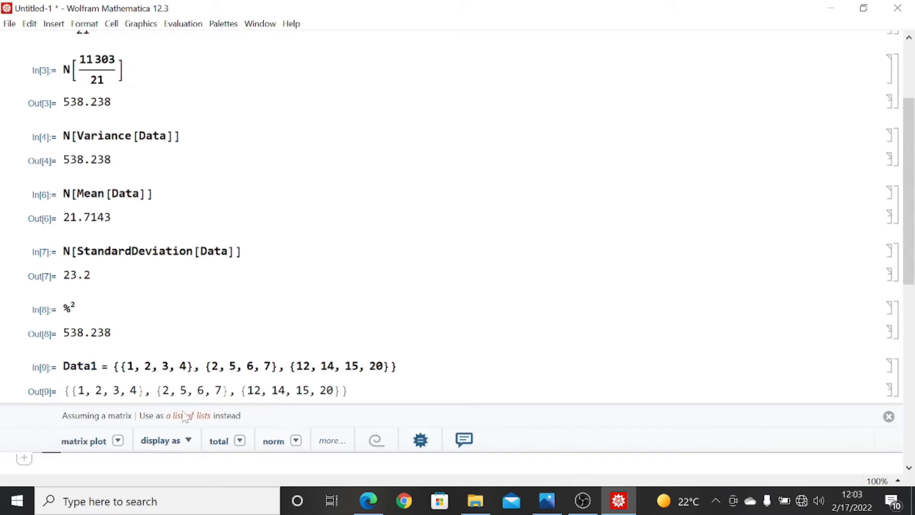
# Step: Evaluate TableForm[Data1] in a new cell to display the nested list as a table
pyautogui.scroll(-3, 908, 201)
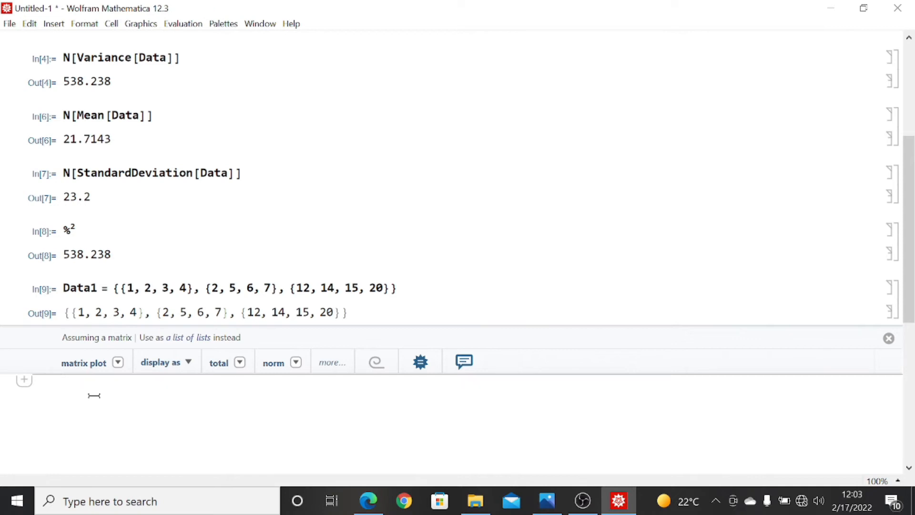
pyautogui.write('Tabl')
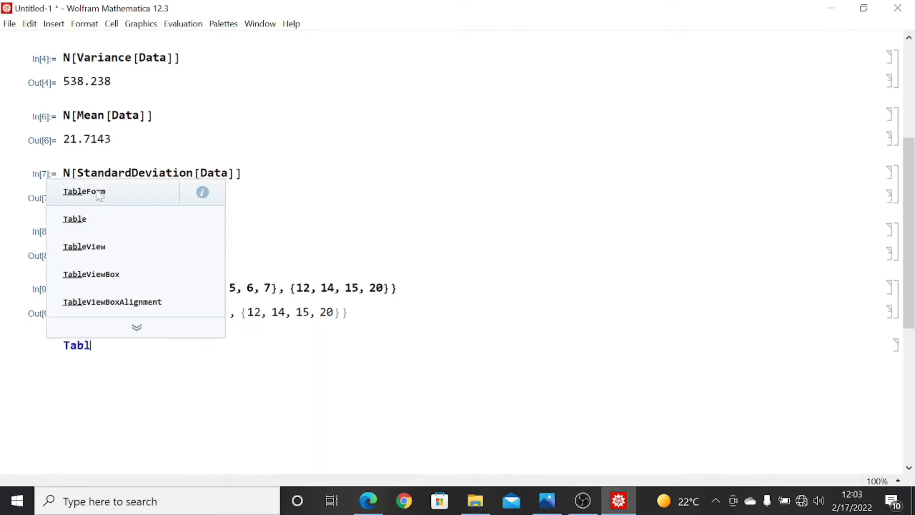
pyautogui.press('Return')
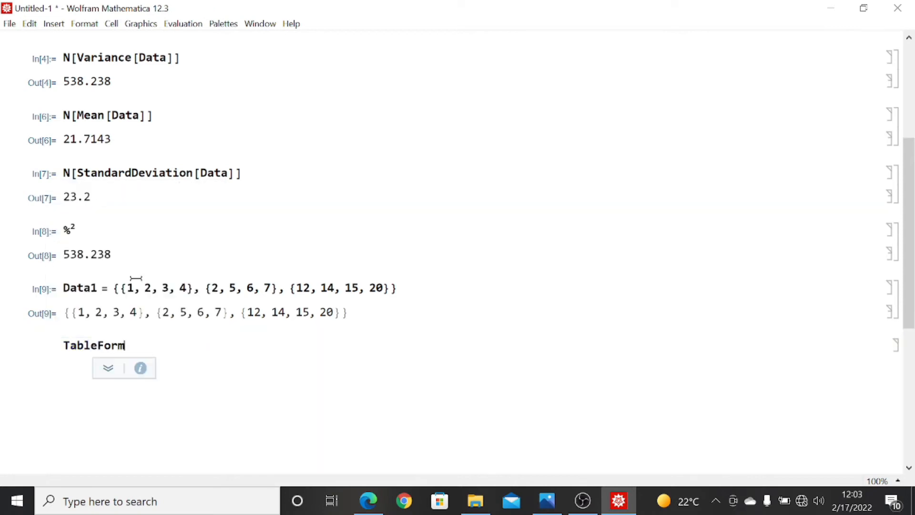
pyautogui.write('[Data1]')
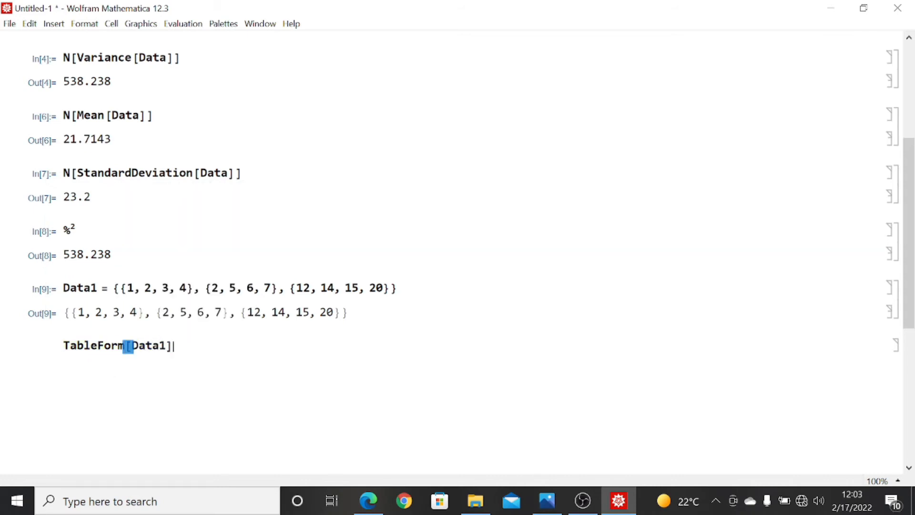
pyautogui.hotkey('shift', 'Return')
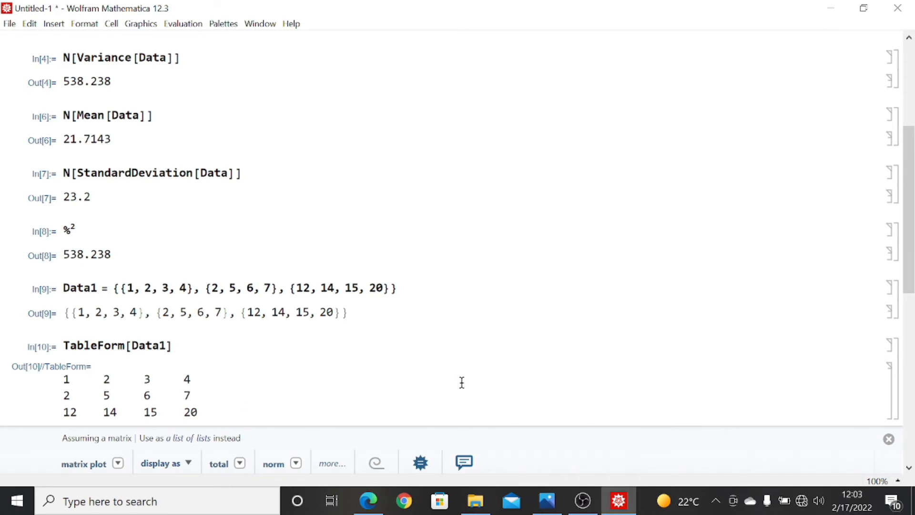
# Step: Evaluate N[Variance[Data1[[All, 2]]]] in a new cell to get the decimal variance of the second column
pyautogui.moveTo(912, 226); pyautogui.dragTo(914, 281)
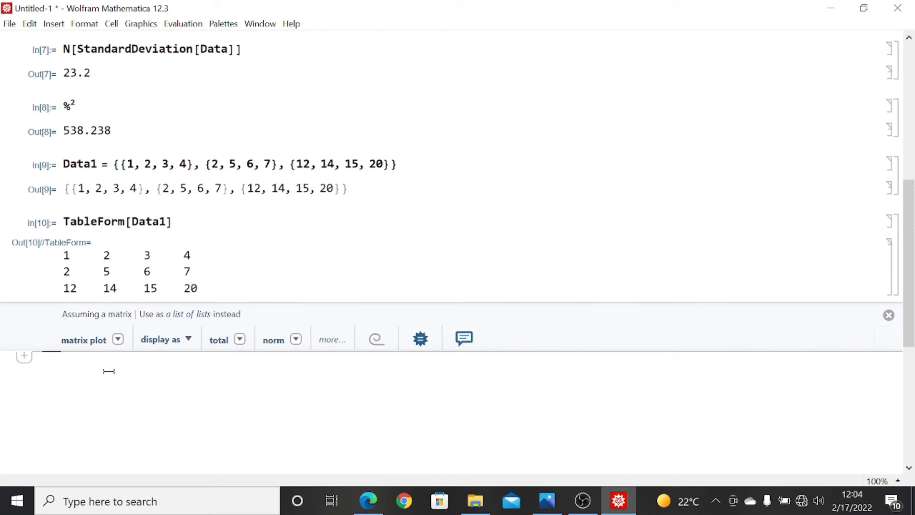
pyautogui.write('N[')
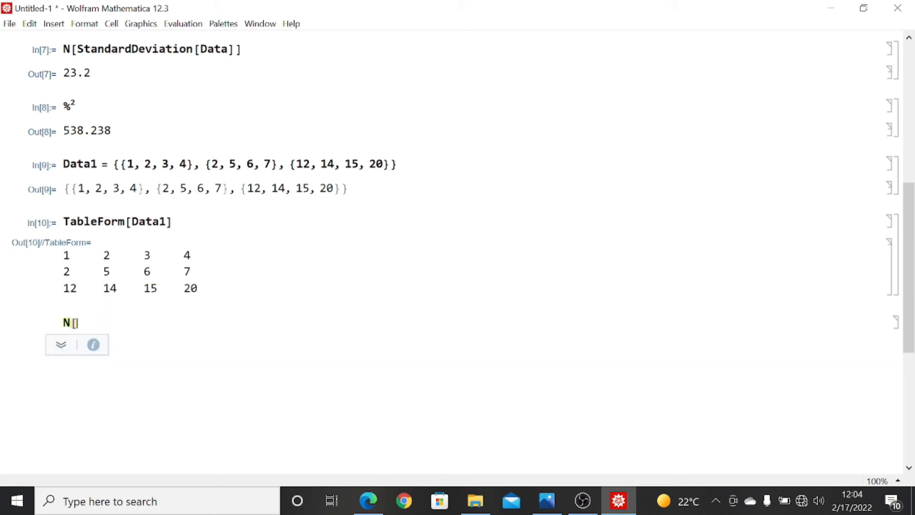
pyautogui.write('Va')
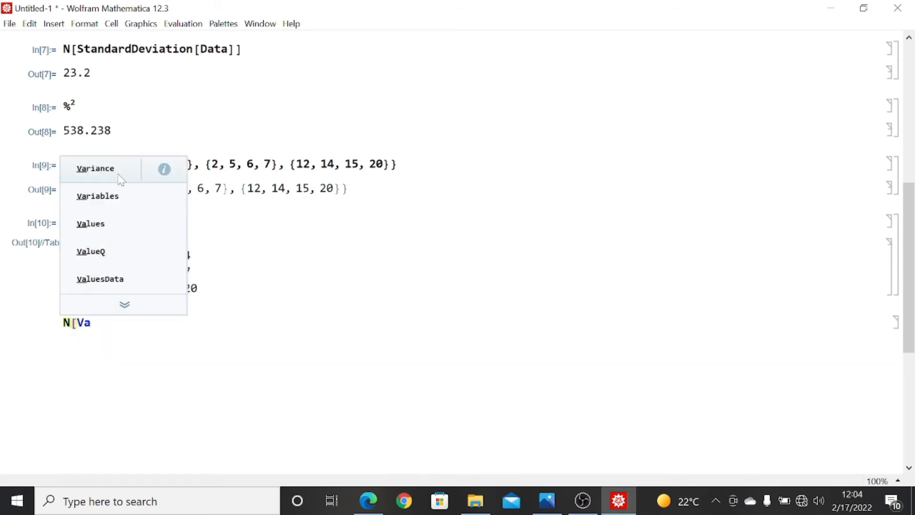
pyautogui.click(112, 158)
pyautogui.write('[')
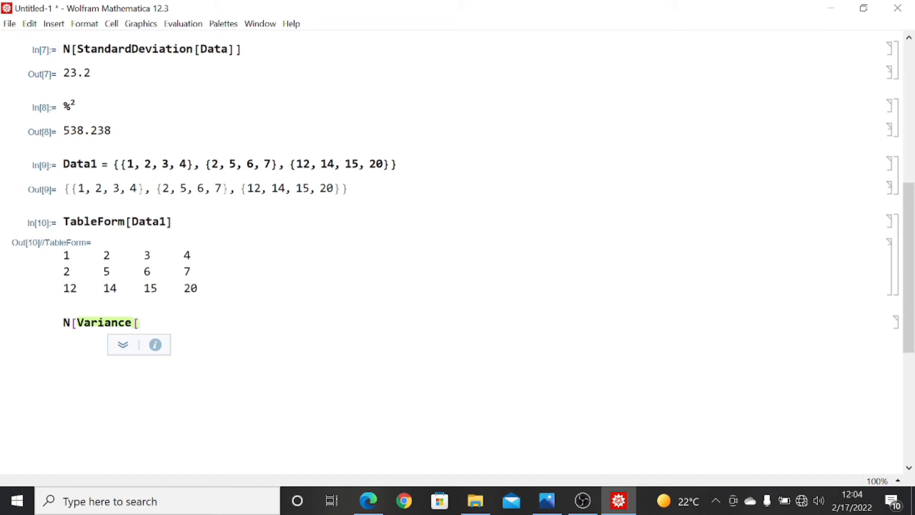
pyautogui.write('D')
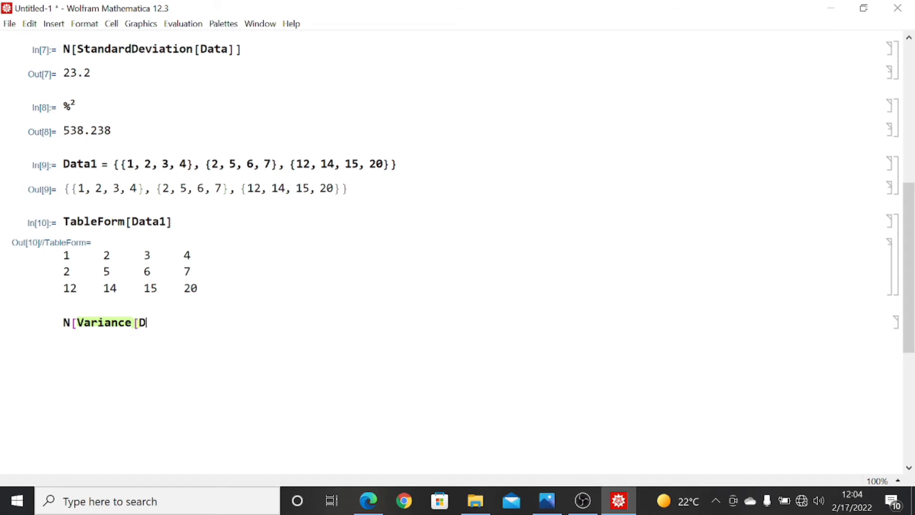
pyautogui.write('ata1')
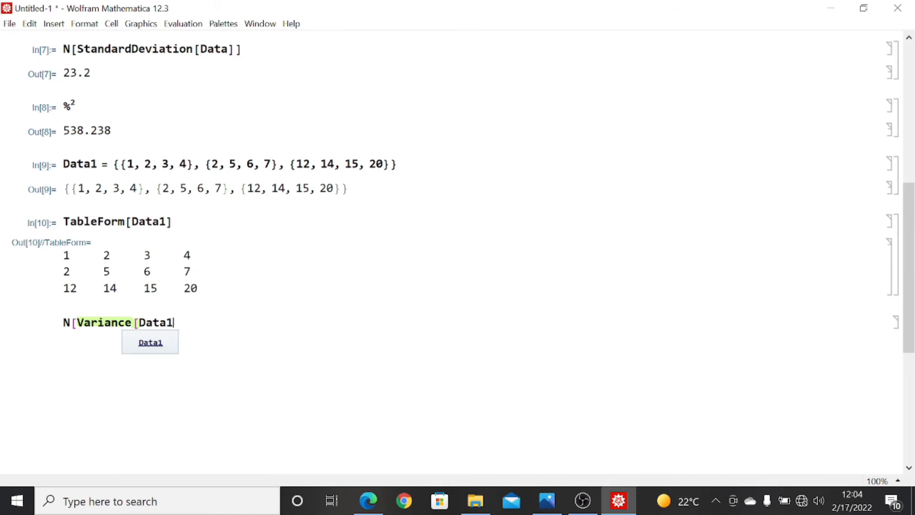
pyautogui.write('[[')
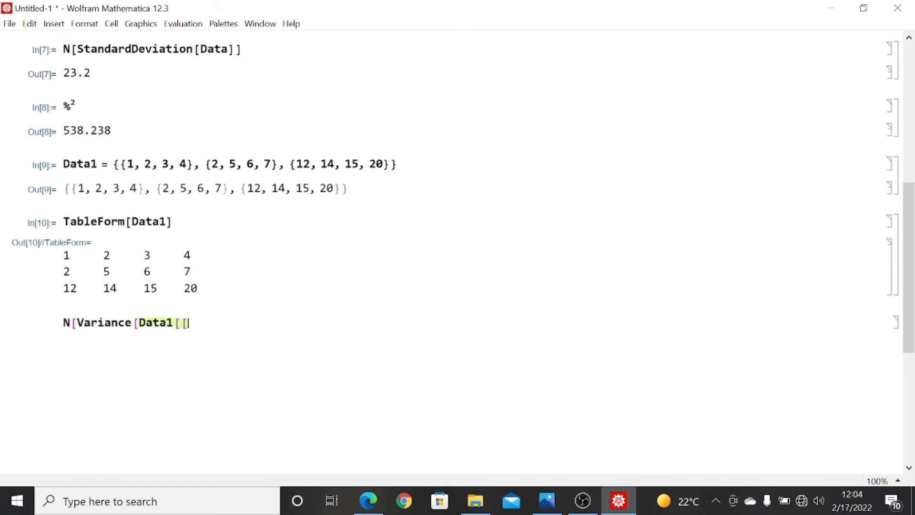
pyautogui.write('All')
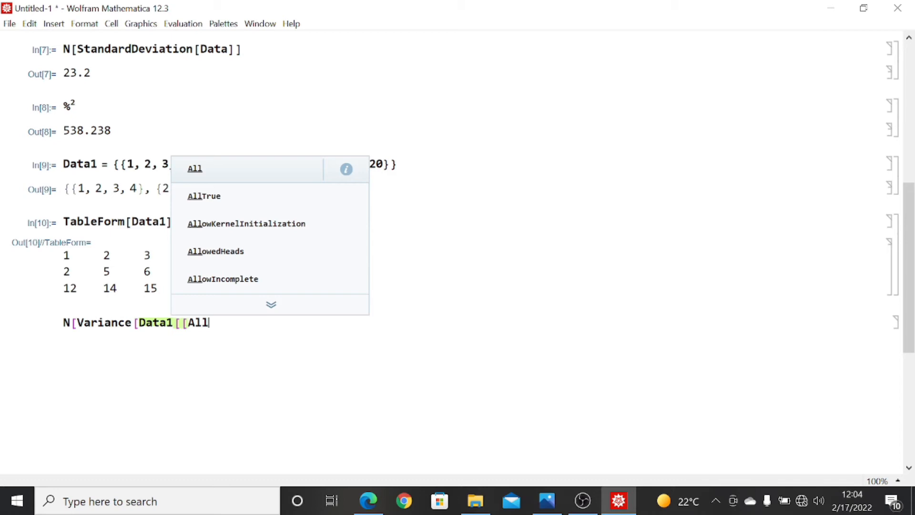
pyautogui.write(',2]]')
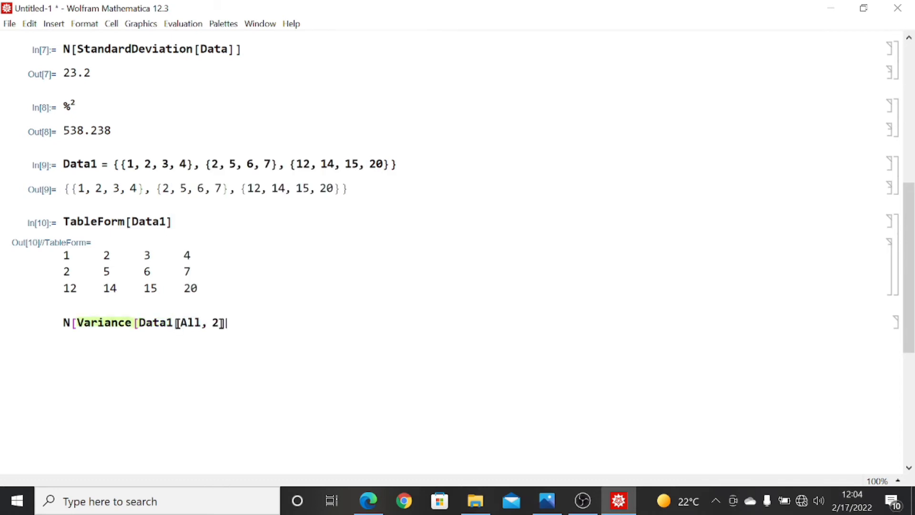
pyautogui.write(']]')
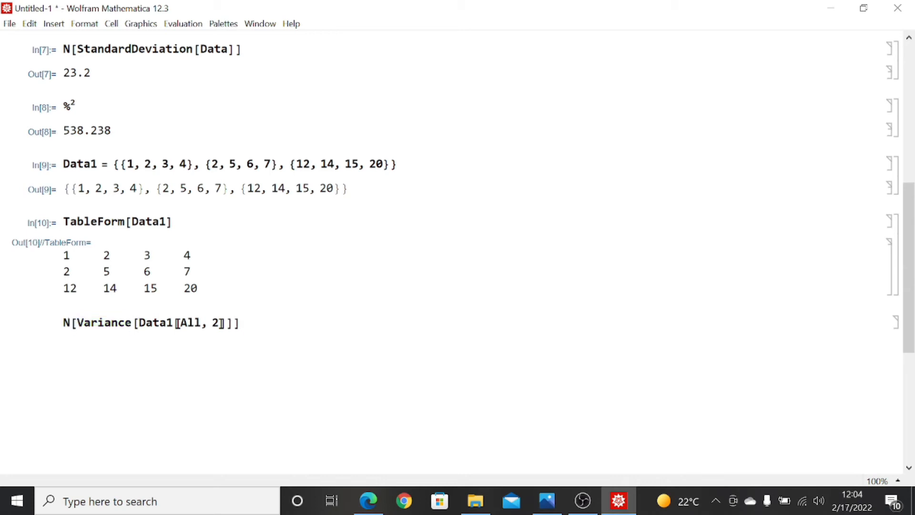
pyautogui.hotkey('shift', 'Return')
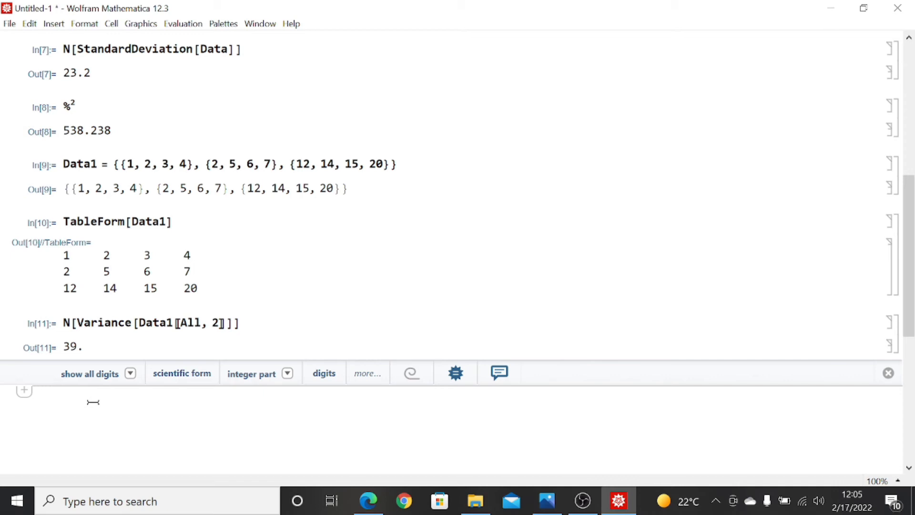
# Step: Evaluate N[Variance[Data1[[All, {2, 3, 4}]]]] in a new cell to get the variances of columns 2, 3 and 4
pyautogui.write('N')
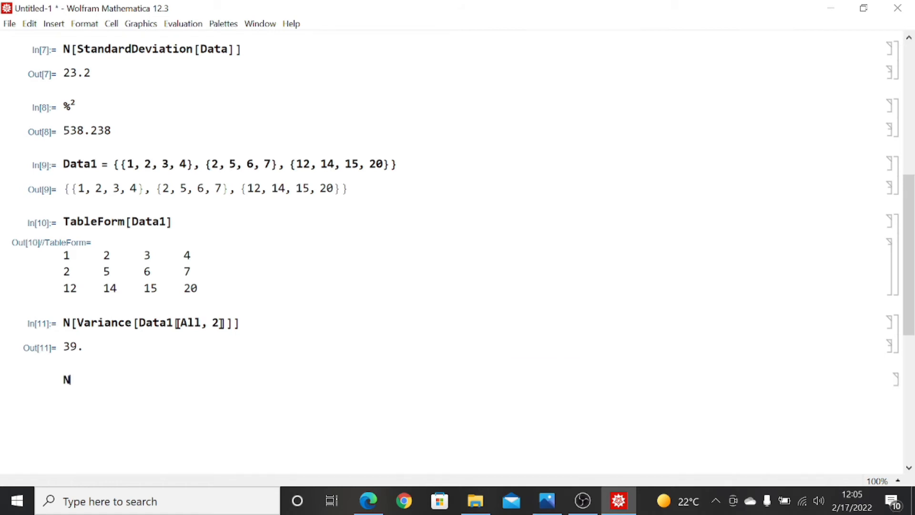
pyautogui.write('[Variance')
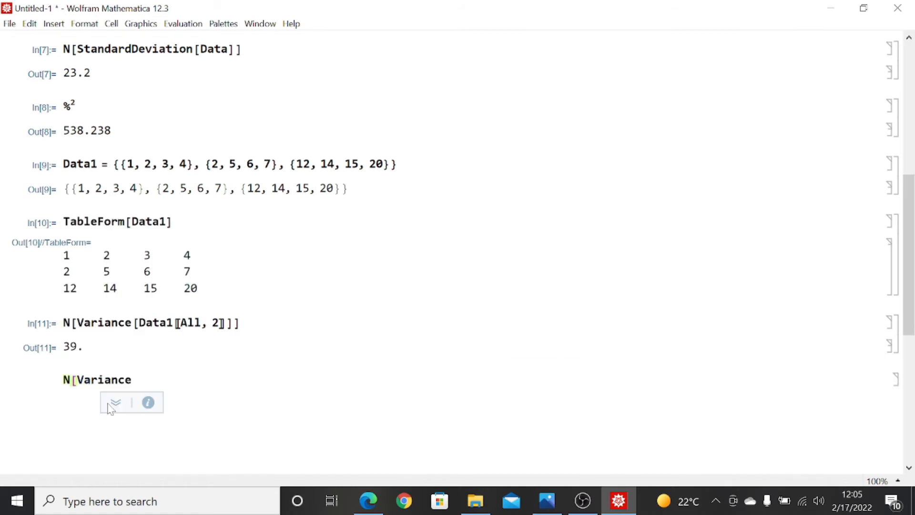
pyautogui.write('[Data')
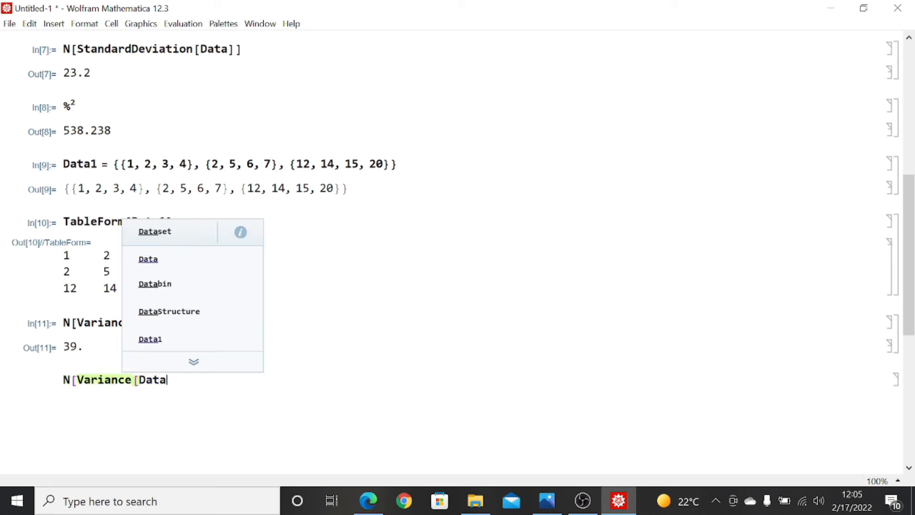
pyautogui.write('1[[')
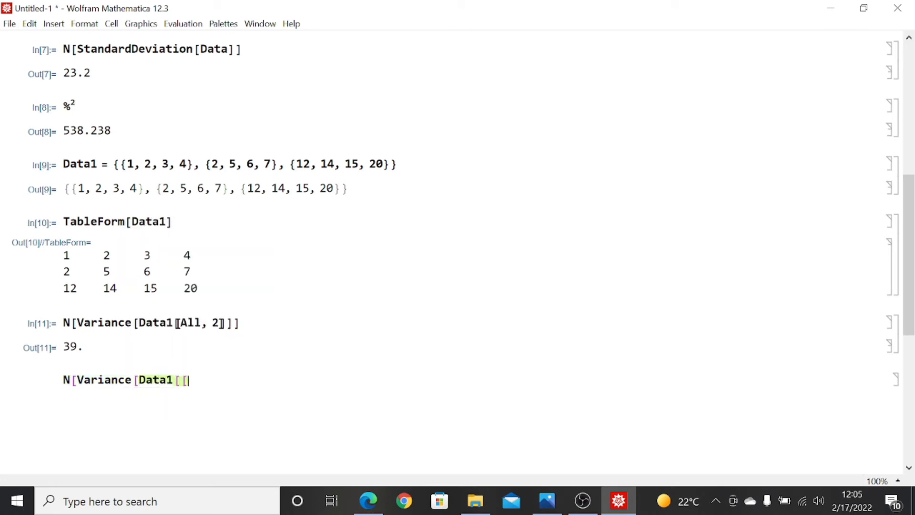
pyautogui.write('All,{2, 3, 4')
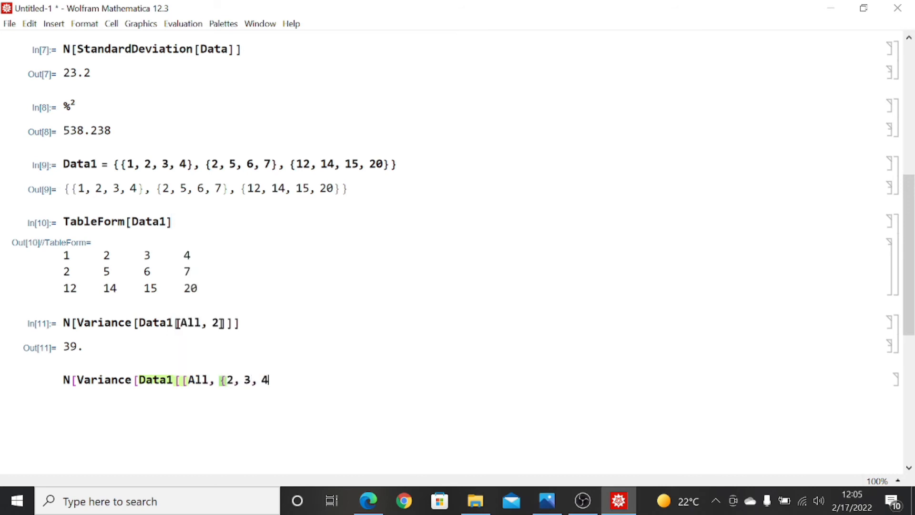
pyautogui.write('}〛]]]]')
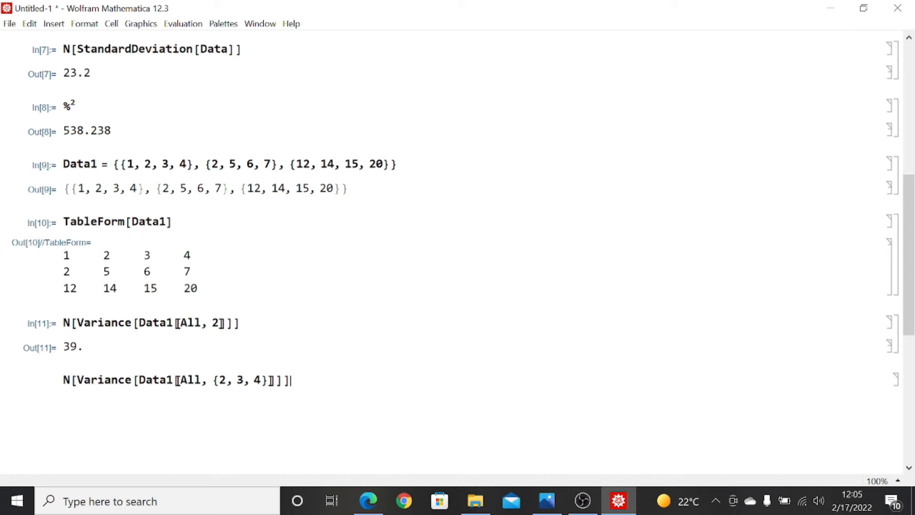
pyautogui.hotkey('shift', 'Return')
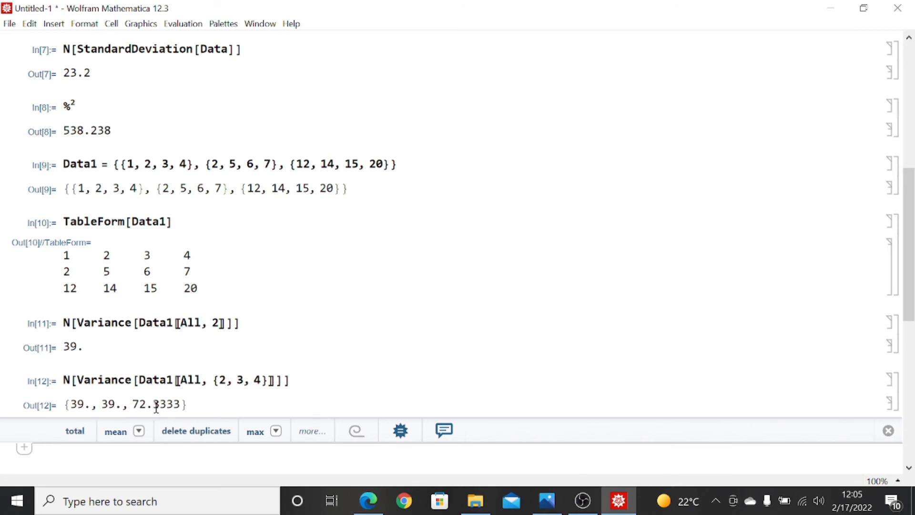
# Step: Evaluate N[Mean[Data1[[All, 2]]]] in a new cell to get the decimal mean of the second column
pyautogui.moveTo(914, 266); pyautogui.dragTo(914, 296)
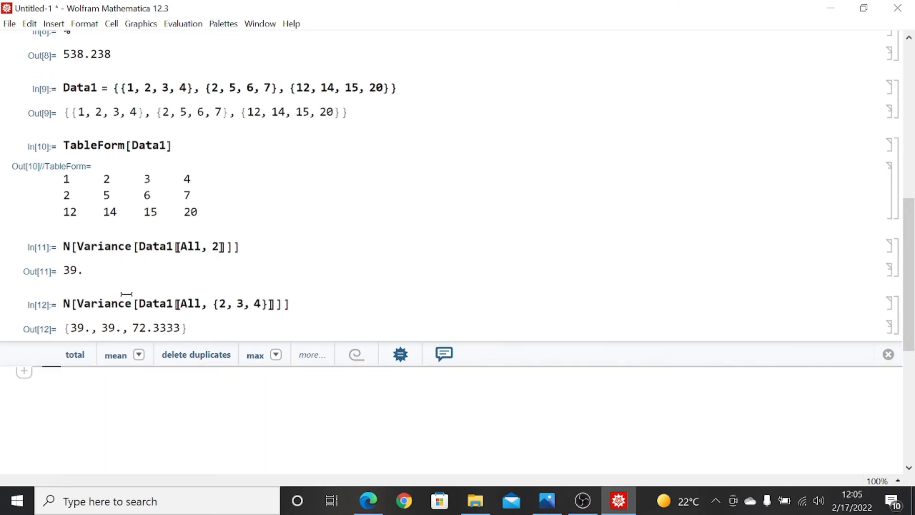
pyautogui.write('N')
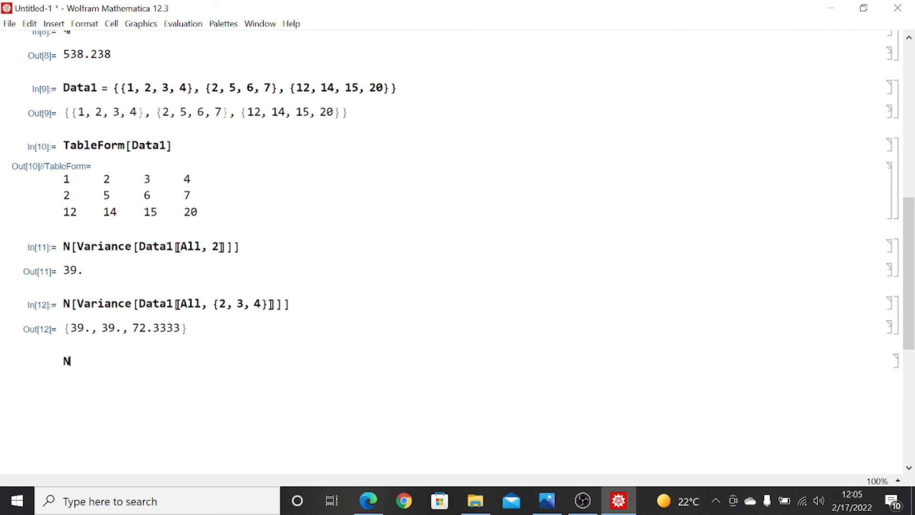
pyautogui.write('[Mean')
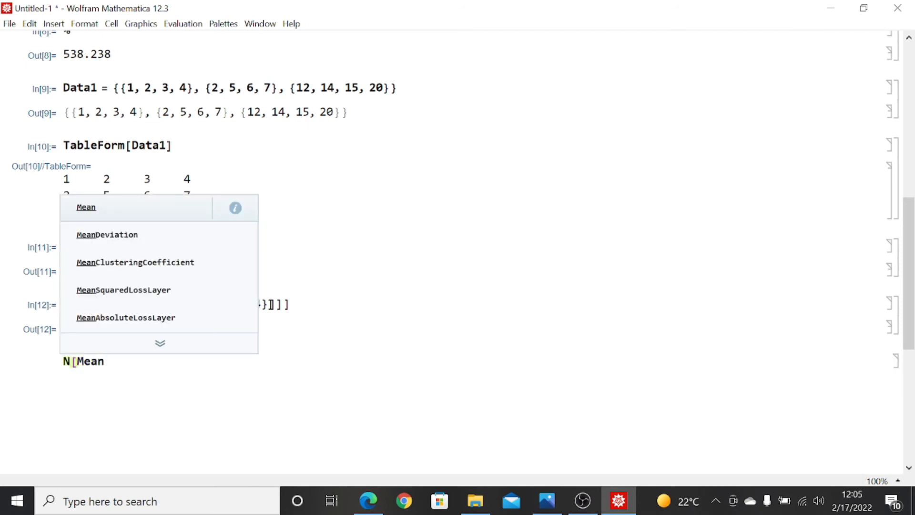
pyautogui.write('[')
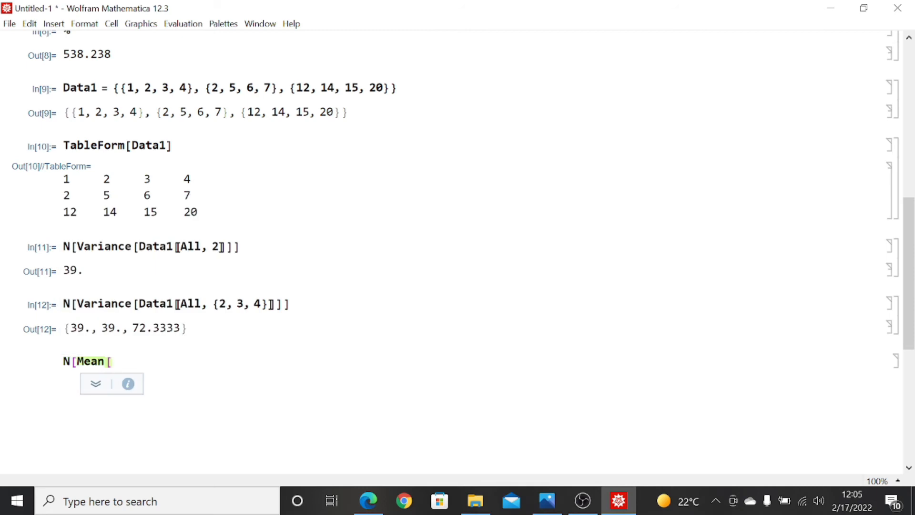
pyautogui.write('Data')
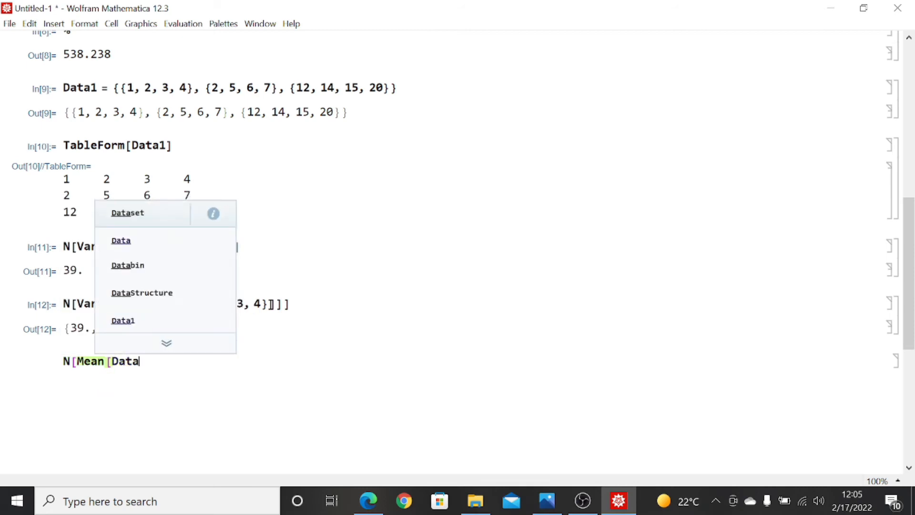
pyautogui.write('1[[All')
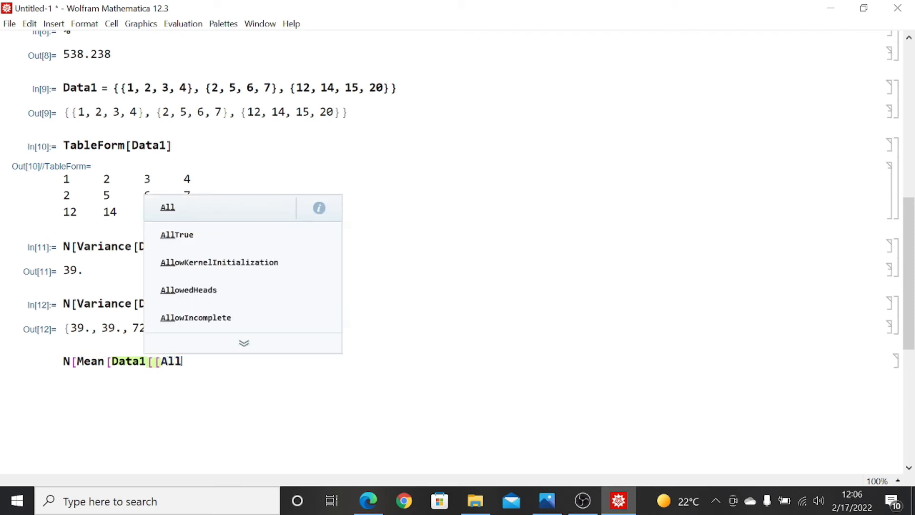
pyautogui.write(',')
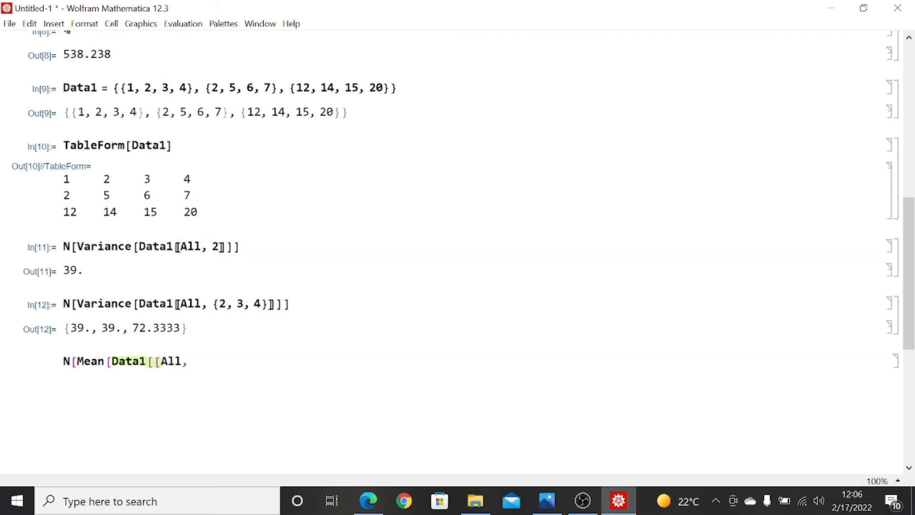
pyautogui.write(' 2〛')
pyautogui.write(']]]]')
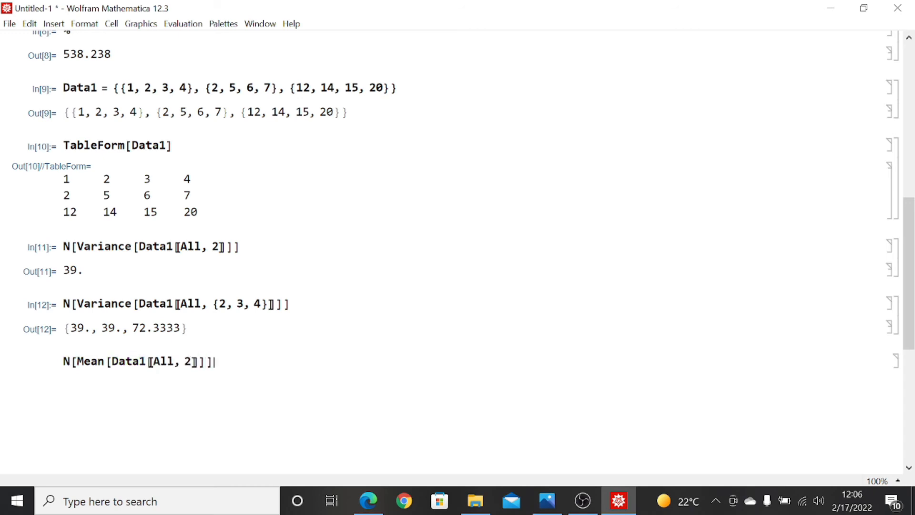
pyautogui.hotkey('shift', 'Return')
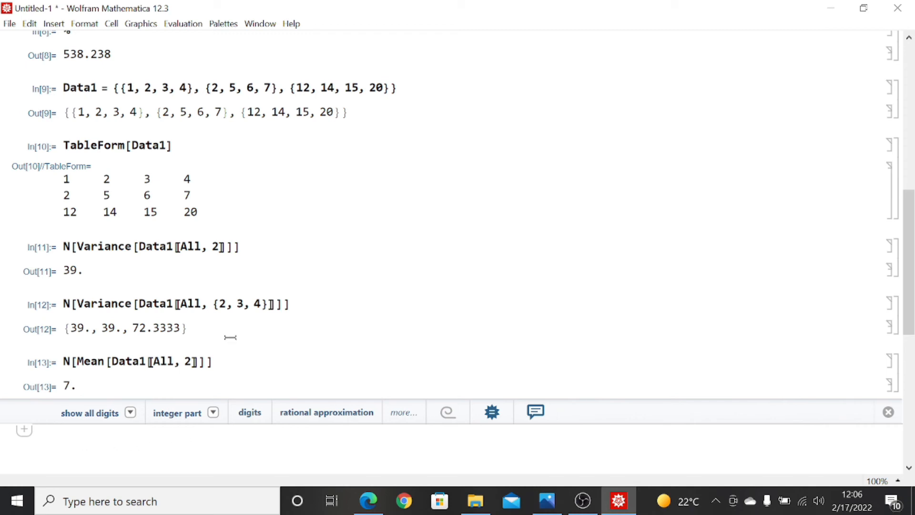
# Step: Evaluate N[Mean[Data1[[1, All]]]] in a new cell to get the decimal mean of the first row
pyautogui.scroll(-2, 913, 310)
pyautogui.scroll(-2, 913, 310)
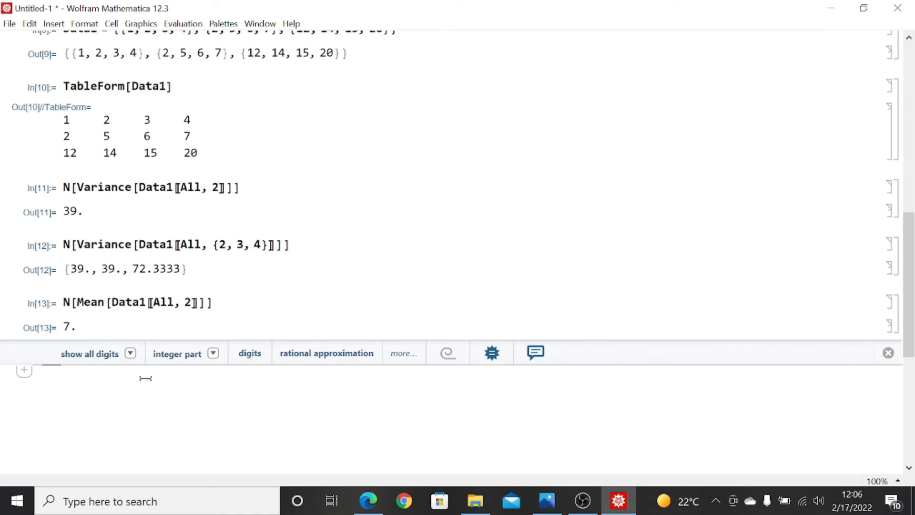
pyautogui.write('N[')
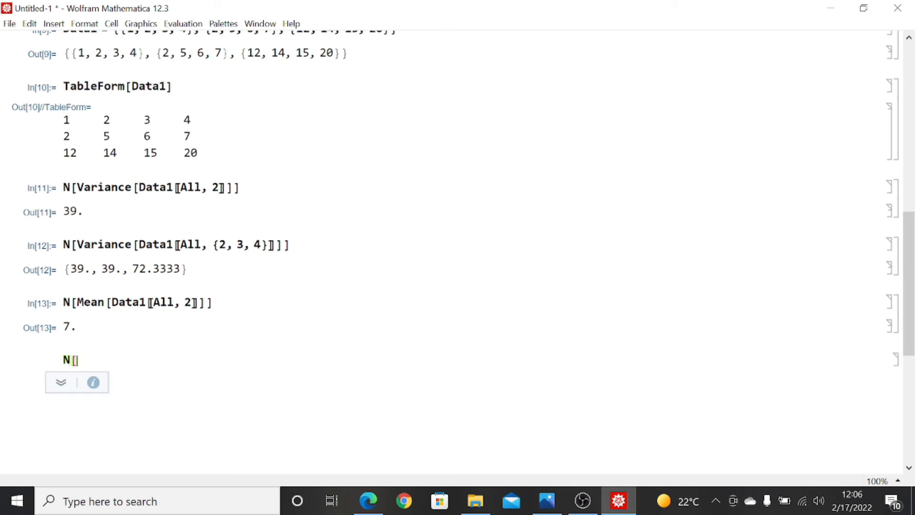
pyautogui.write('Mean')
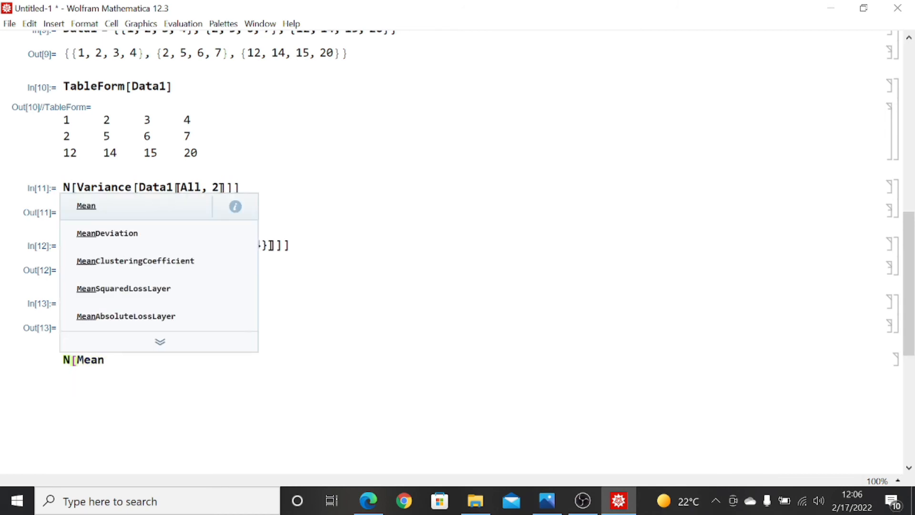
pyautogui.write('[')
pyautogui.write('Da')
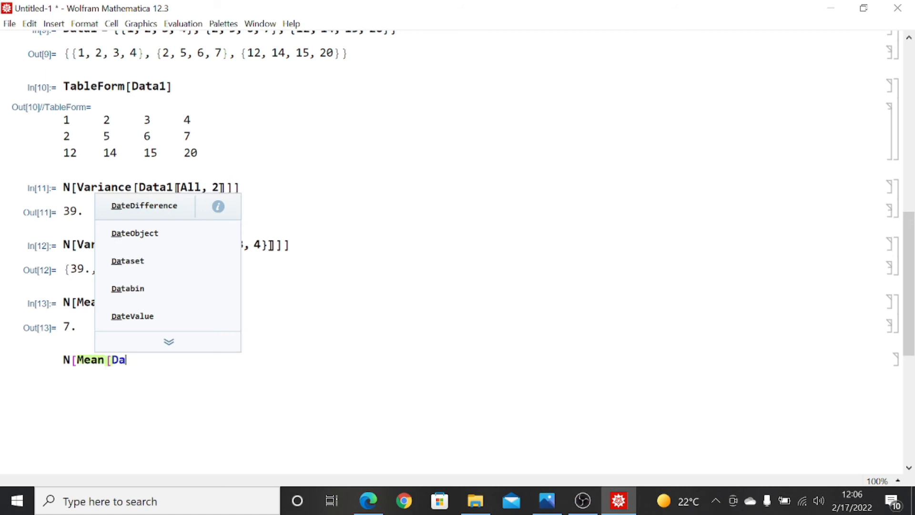
pyautogui.write('ta1[[')
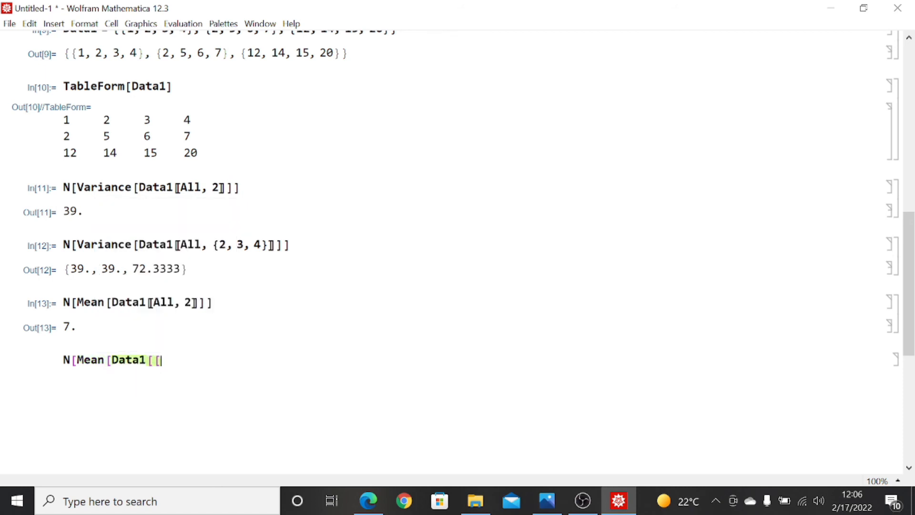
pyautogui.write('1, All]]]]')
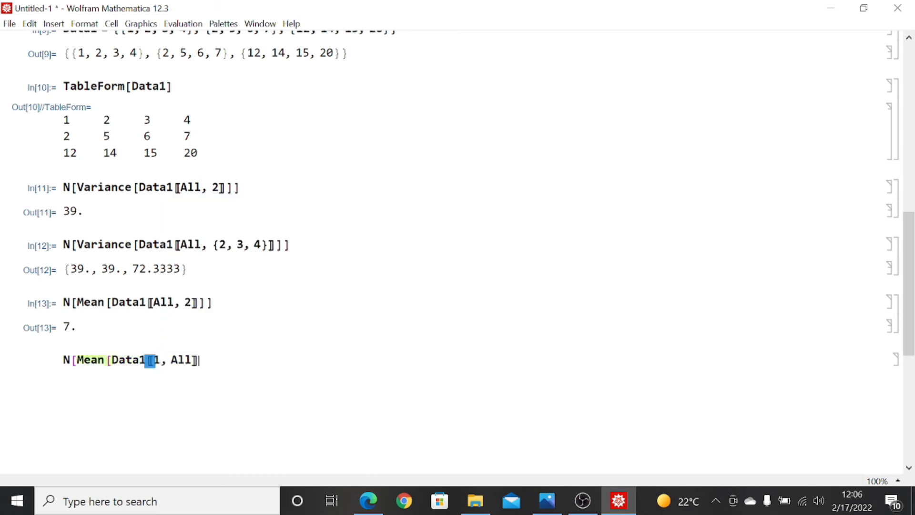
pyautogui.hotkey('shift', 'Return')
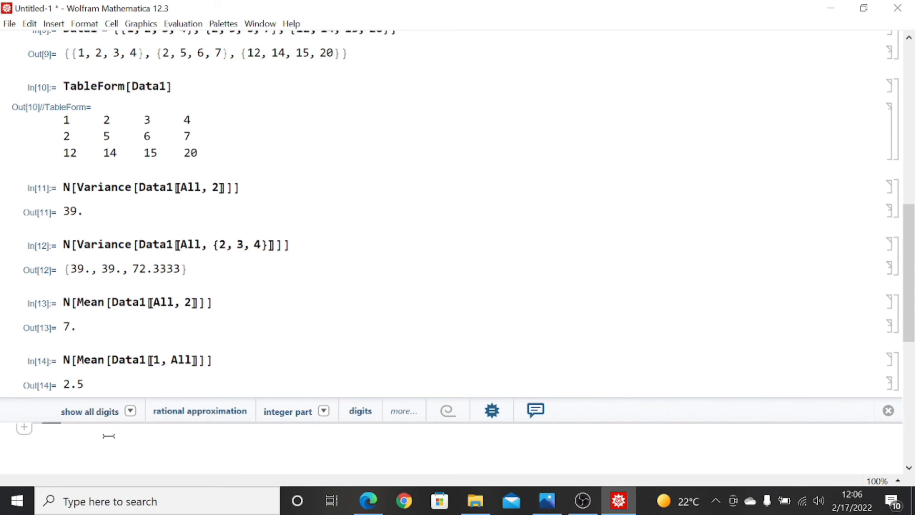
# Step: Copy the first-row mean expression into a new cell, replace Mean with StandardDeviation, and evaluate N[StandardDeviation[Data1[[1, All]]]]
pyautogui.moveTo(213, 361); pyautogui.dragTo(62, 356)
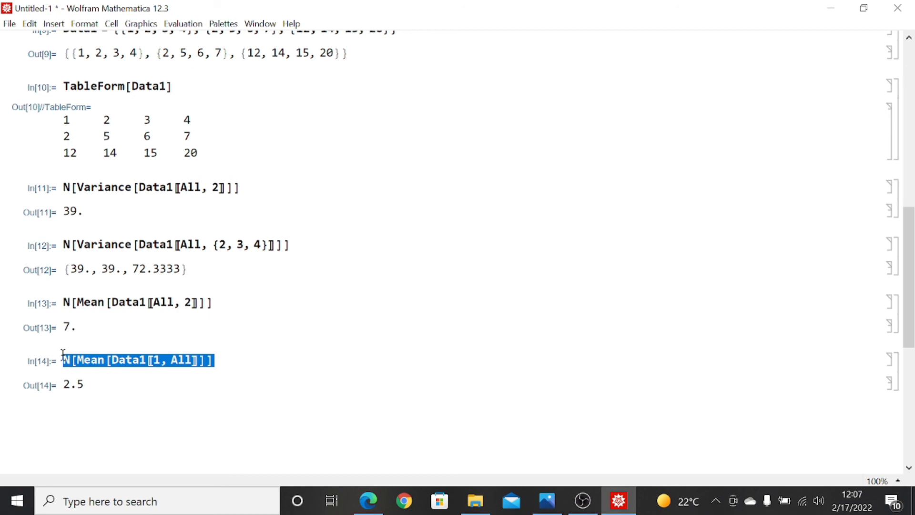
pyautogui.hotkey('ctrl', 'c')
pyautogui.click(81, 399)
pyautogui.hotkey('ctrl', 'v')
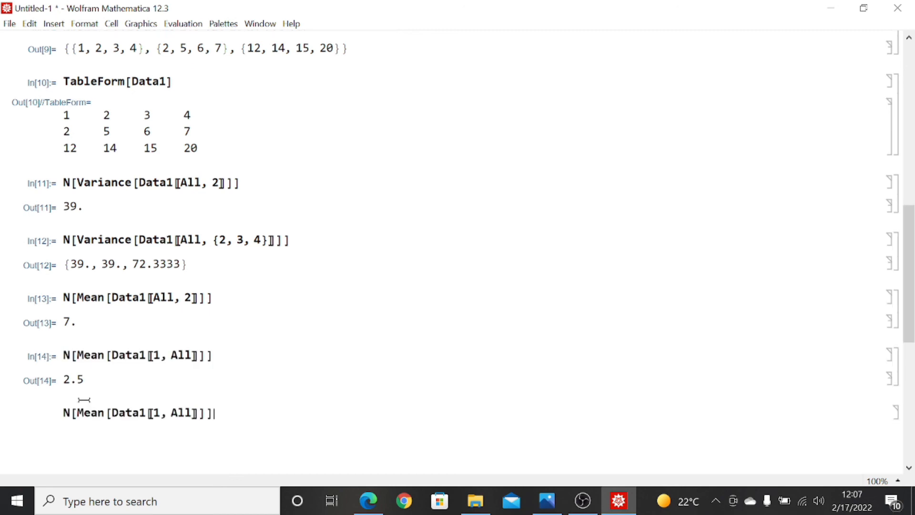
pyautogui.doubleClick(78, 414)
pyautogui.write('Sta')
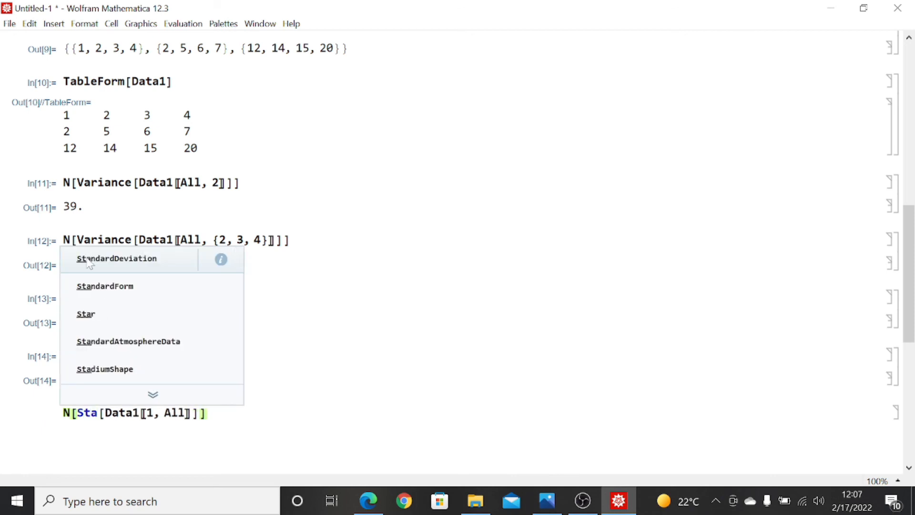
pyautogui.click(109, 258)
pyautogui.click(316, 413)
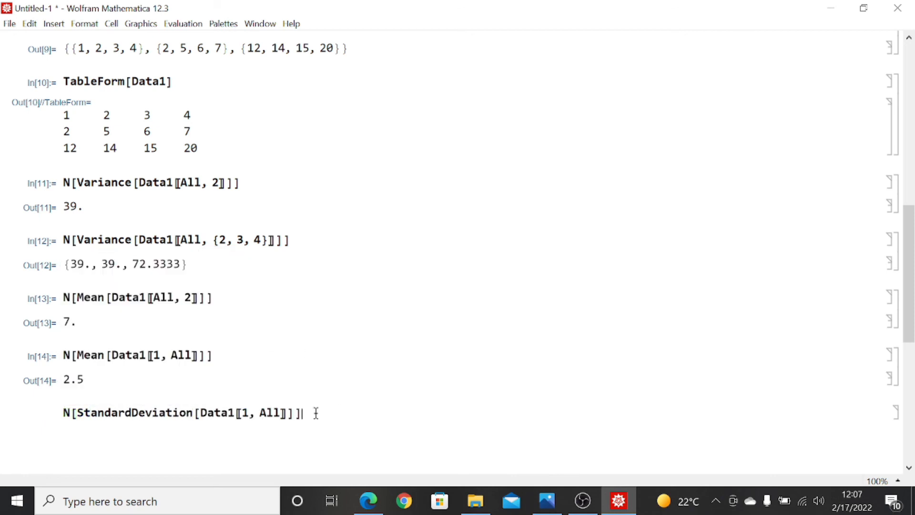
pyautogui.hotkey('shift', 'Return')
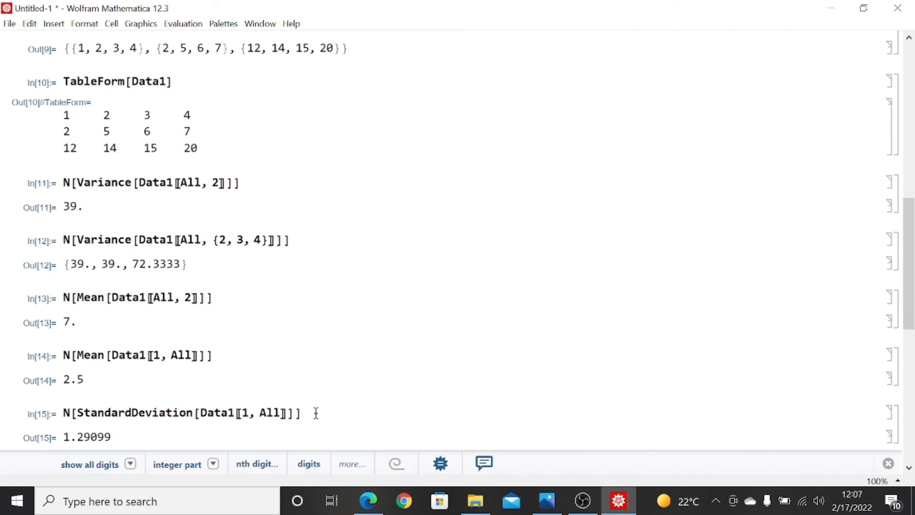
pyautogui.moveTo(914, 313); pyautogui.dragTo(914, 325)
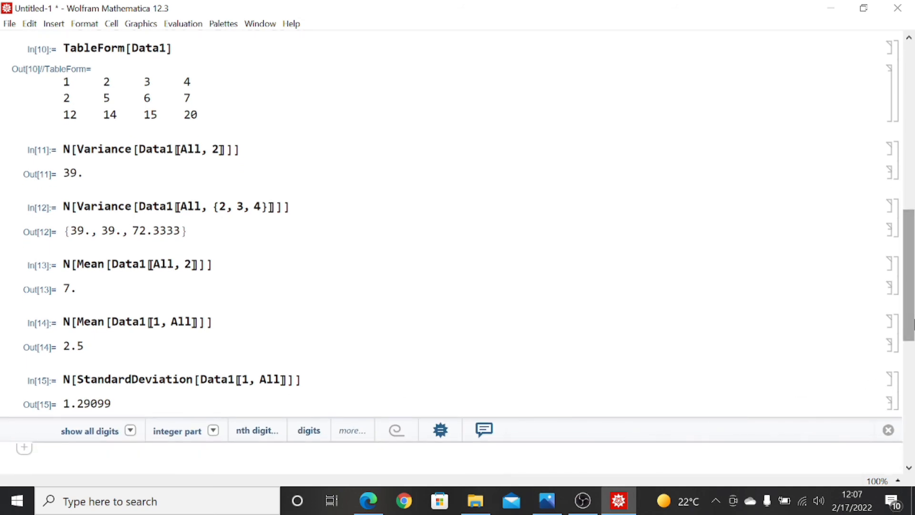